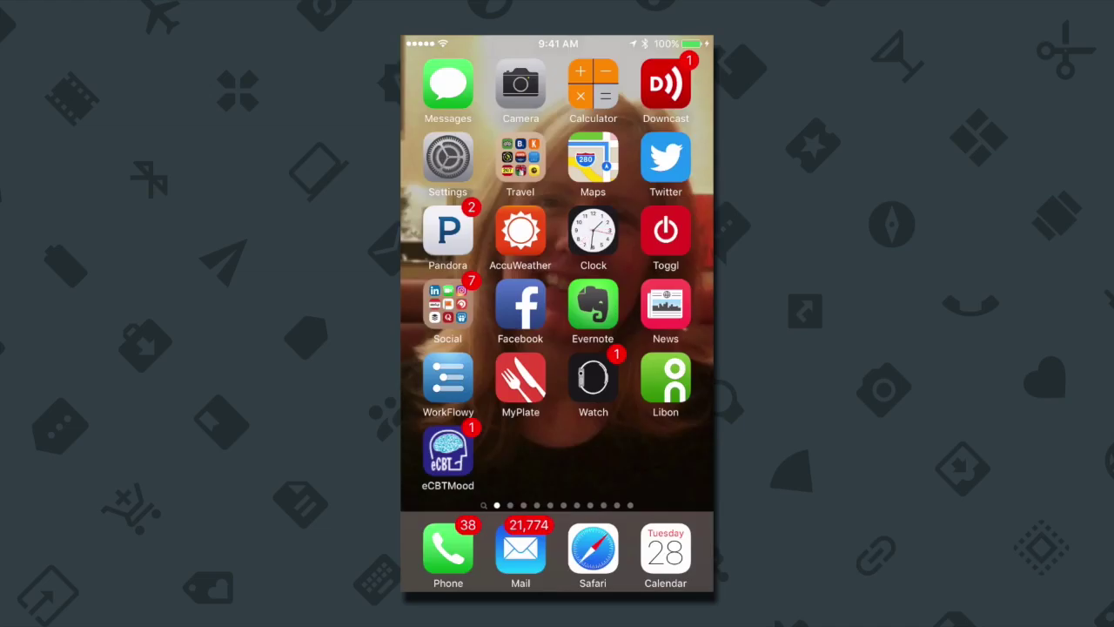
Open the iOS Camera and switch its mode from PHOTO to VIDEO
{"action": "left_click", "coordinate": [520, 84]}
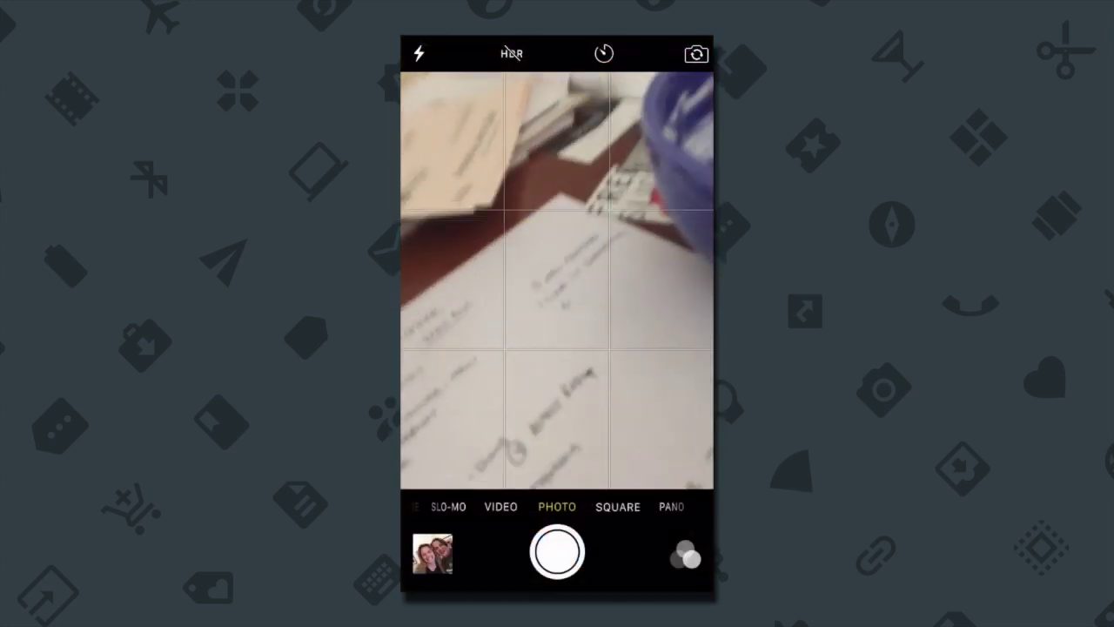
{"action": "left_click_drag", "start_coordinate": [534, 218], "coordinate": [662, 227]}
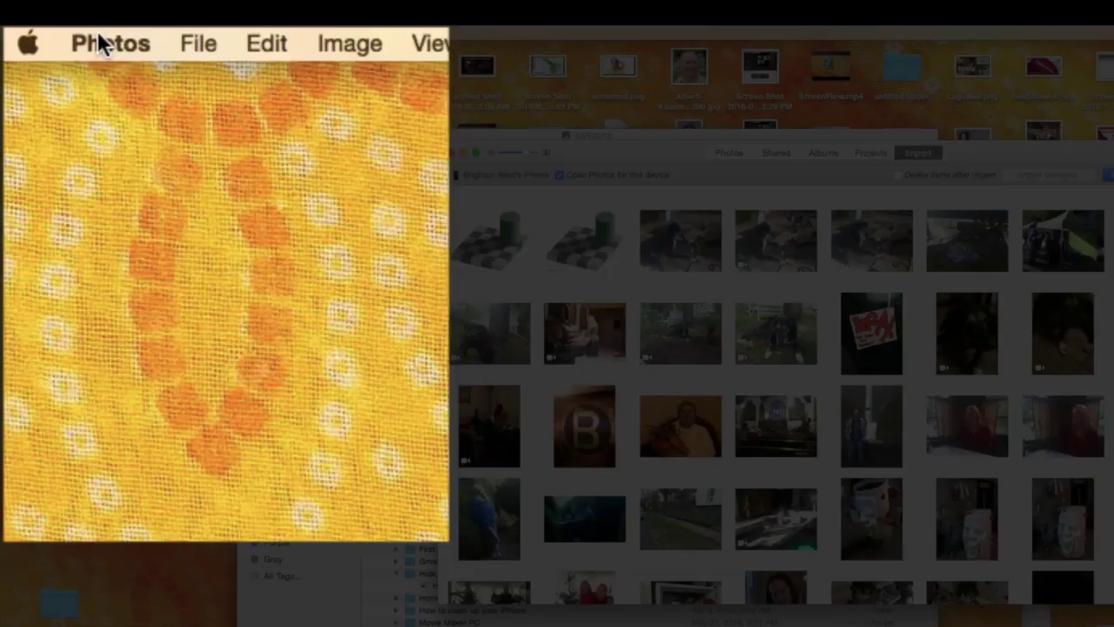
Quit Photos from its menu-bar menu
{"action": "left_click", "coordinate": [51, 35]}
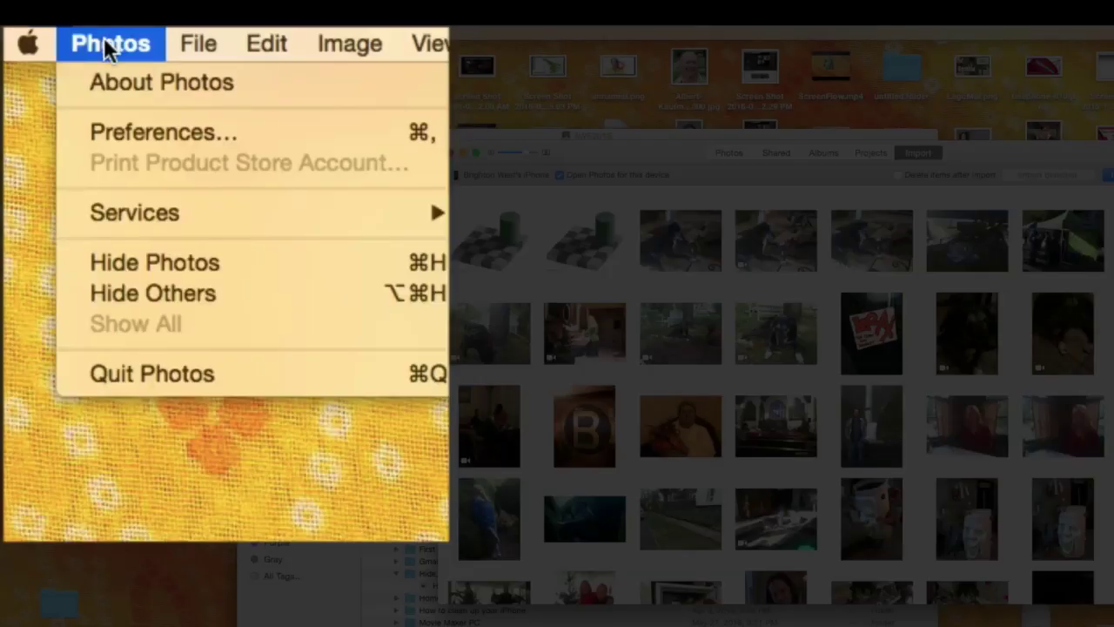
{"action": "left_click", "coordinate": [212, 376]}
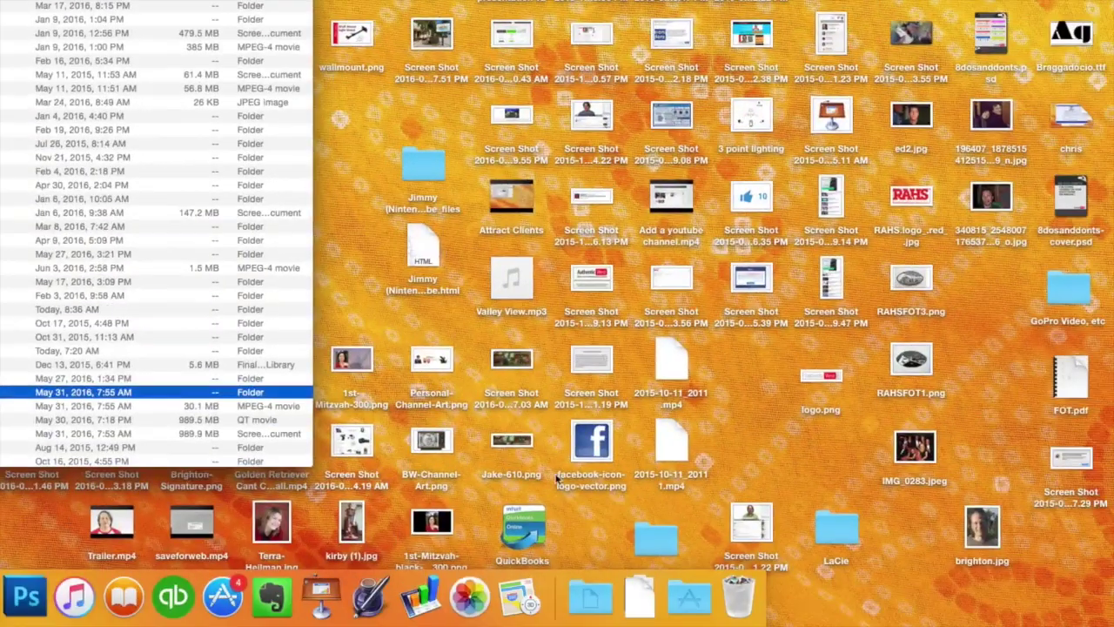
Launch Image Capture and select the clips IMG_8943.MOV through IMG_8945.MOV
{"action": "left_click", "coordinate": [688, 595]}
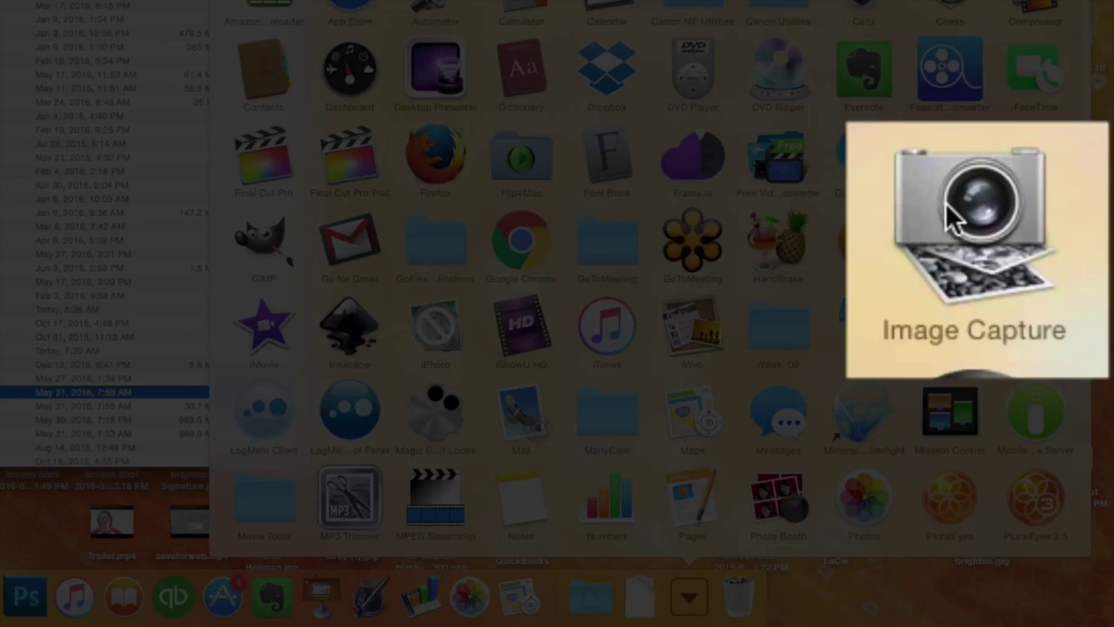
{"action": "left_click", "coordinate": [950, 239]}
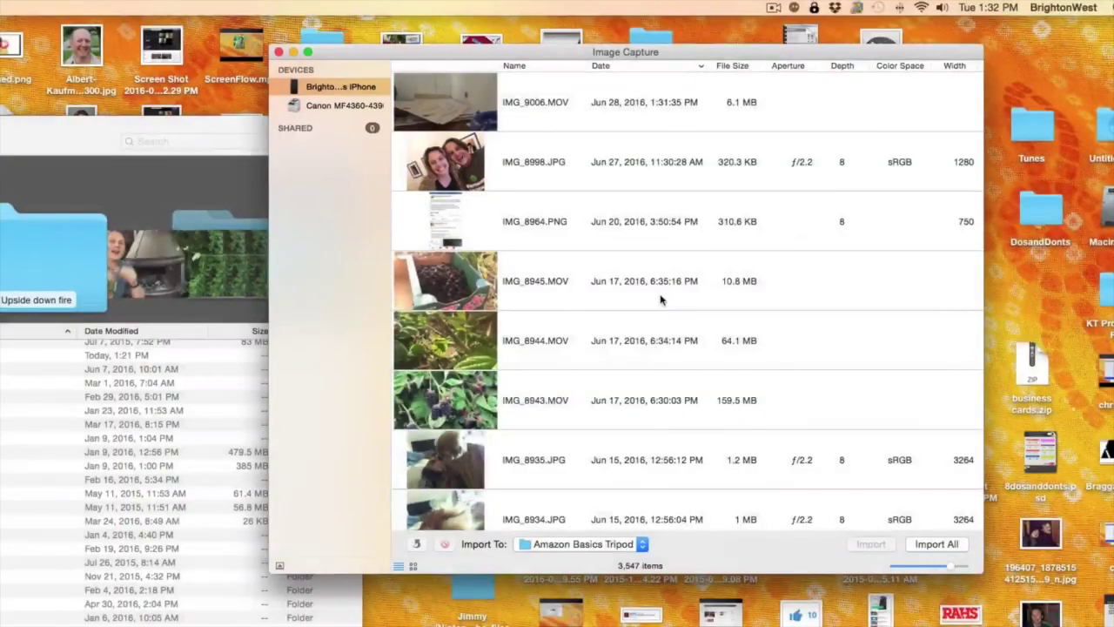
{"action": "scroll", "coordinate": [660, 300], "scroll_direction": "down", "scroll_amount": 2}
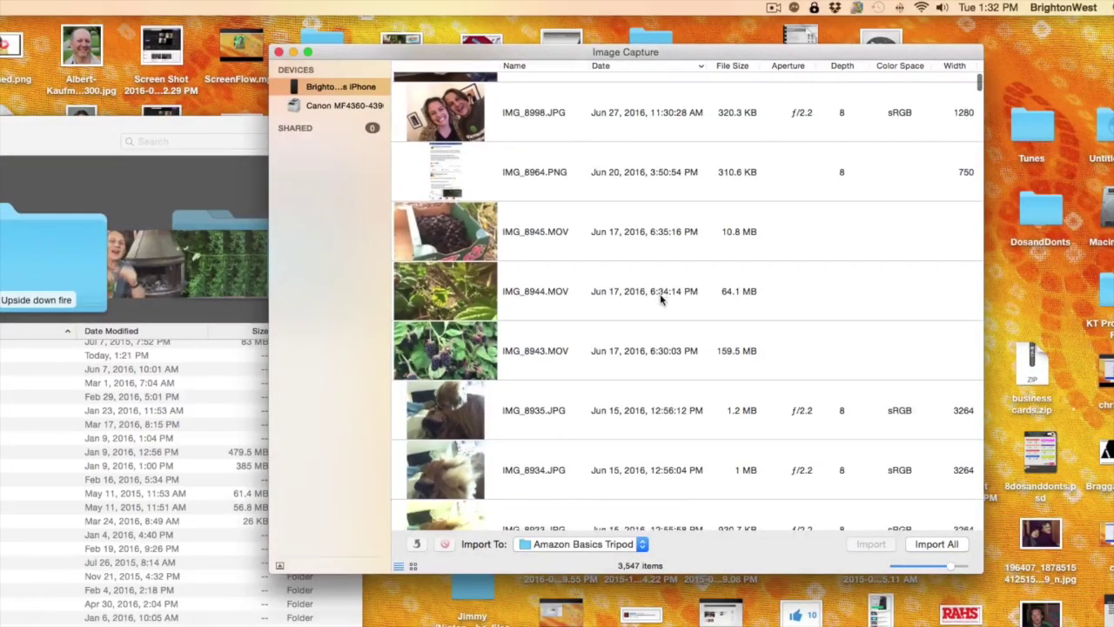
{"action": "scroll", "coordinate": [660, 296], "scroll_direction": "down", "scroll_amount": 1}
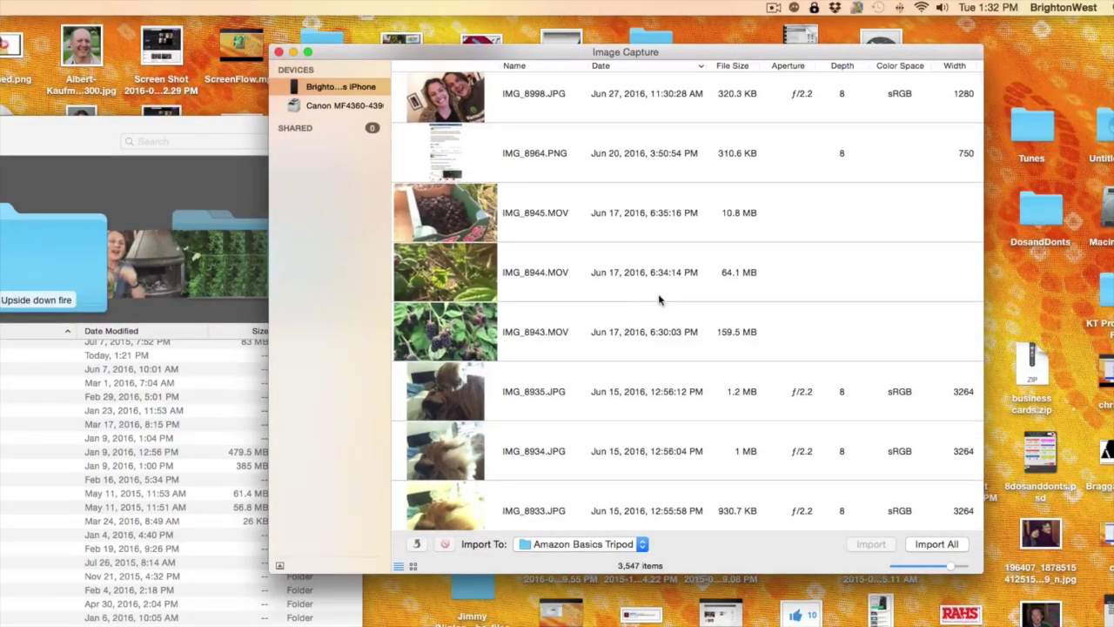
{"action": "left_click", "coordinate": [561, 342]}
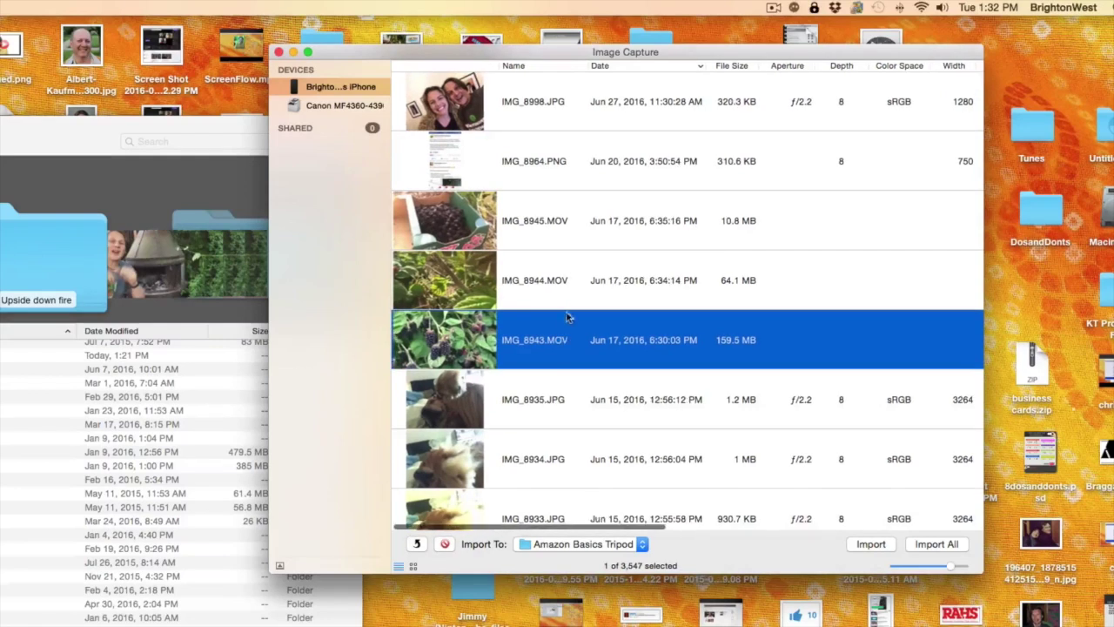
{"action": "left_click", "coordinate": [555, 232], "text": "shift"}
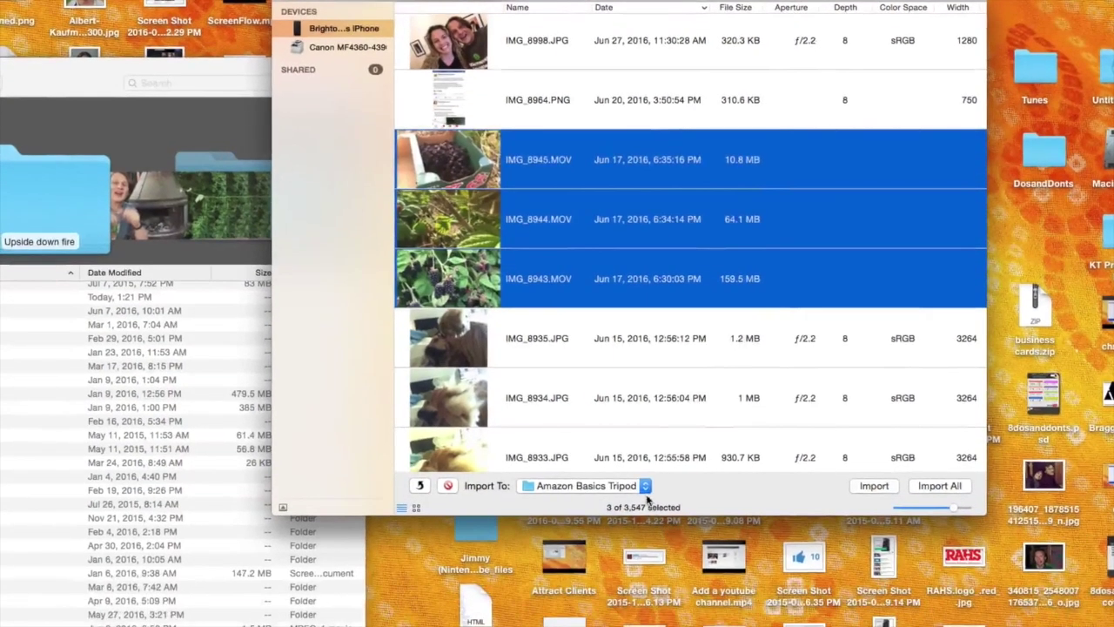
Choose Other… as the import destination and browse to AWF2015 > Tutorials
{"action": "left_click", "coordinate": [645, 487]}
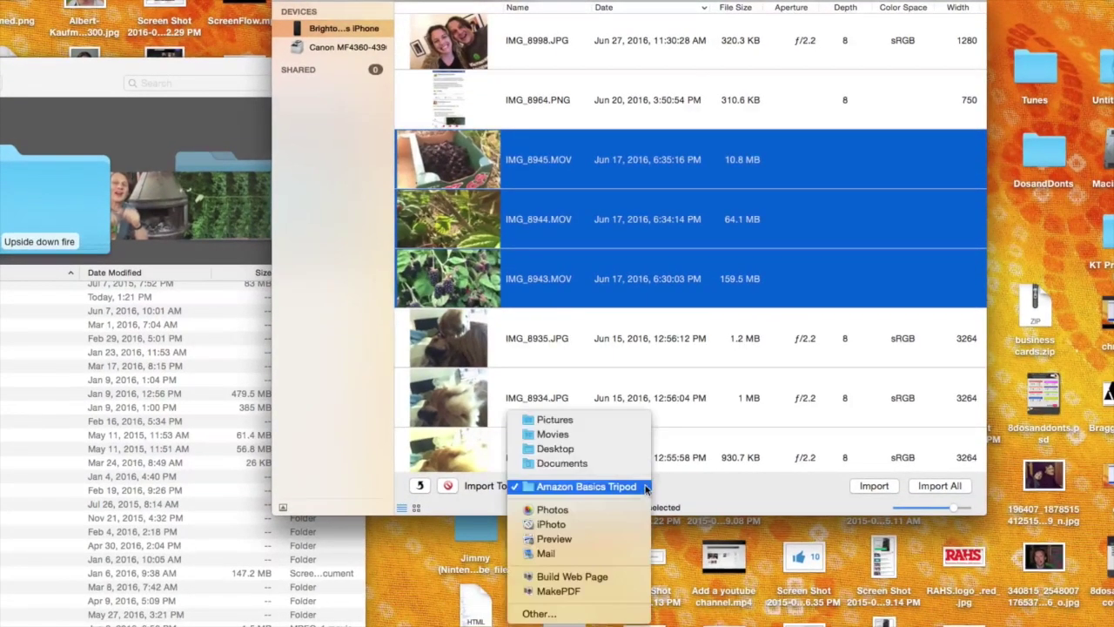
{"action": "left_click", "coordinate": [576, 615]}
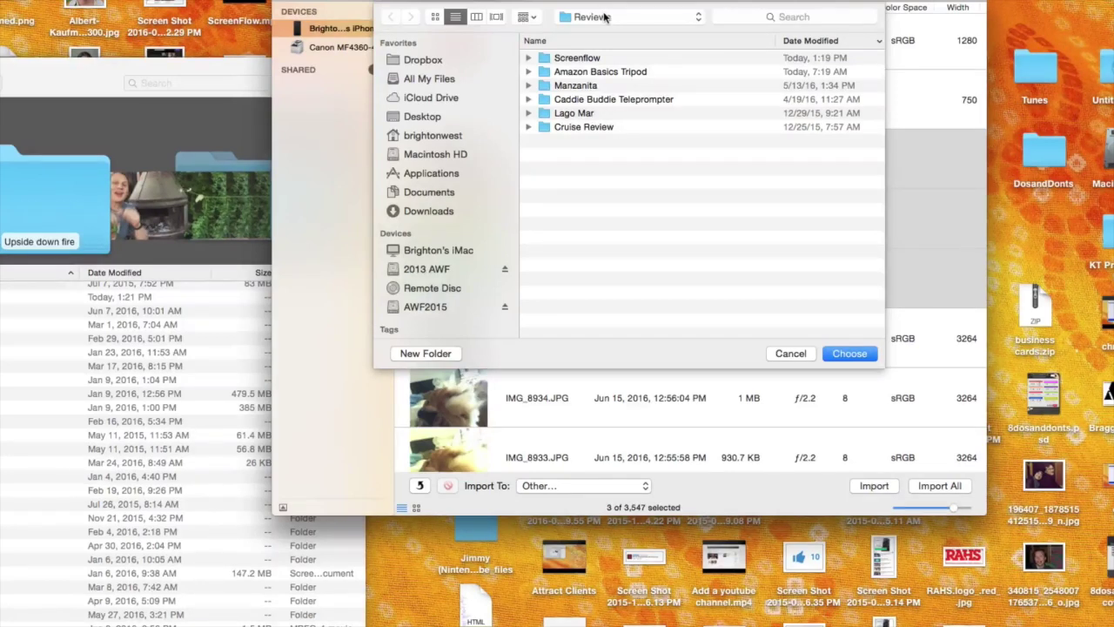
{"action": "left_click", "coordinate": [426, 307]}
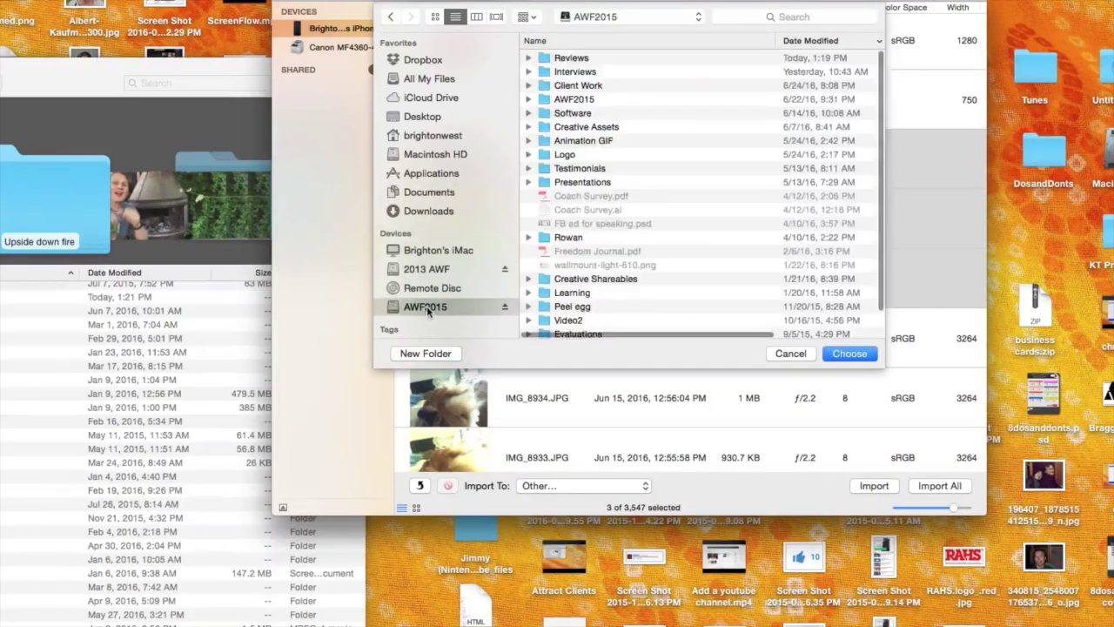
{"action": "double_click", "coordinate": [575, 99]}
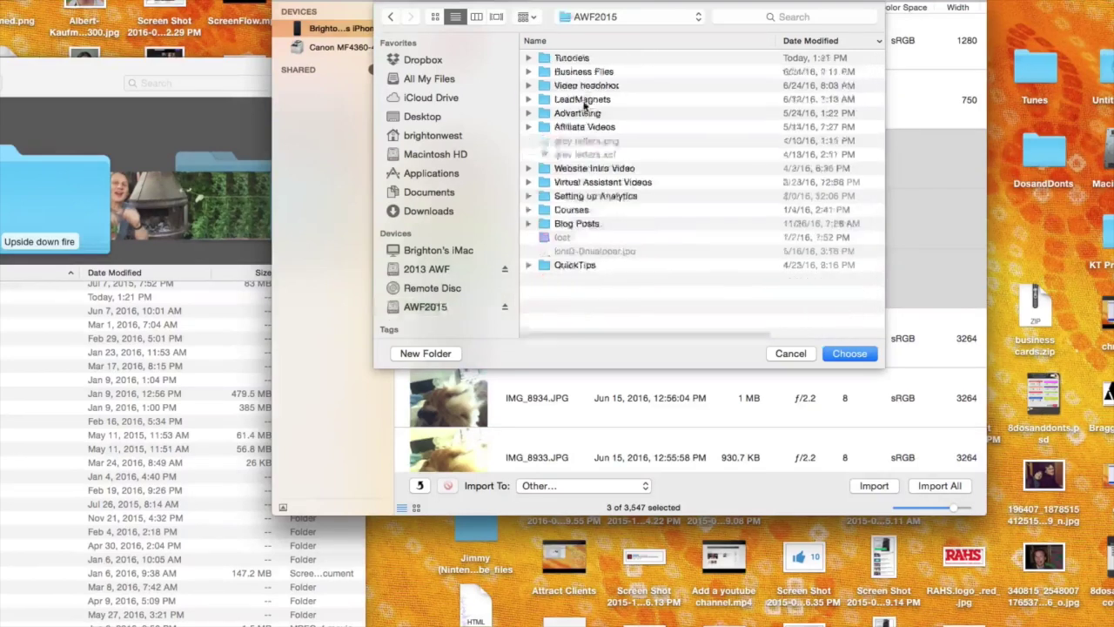
{"action": "left_click", "coordinate": [571, 58]}
{"action": "double_click", "coordinate": [572, 58]}
Create a Marionberries folder as the destination, import the three clips, and close Image Capture
{"action": "left_click", "coordinate": [425, 354]}
{"action": "type", "text": "Marionberries"}
{"action": "key", "text": "Return"}
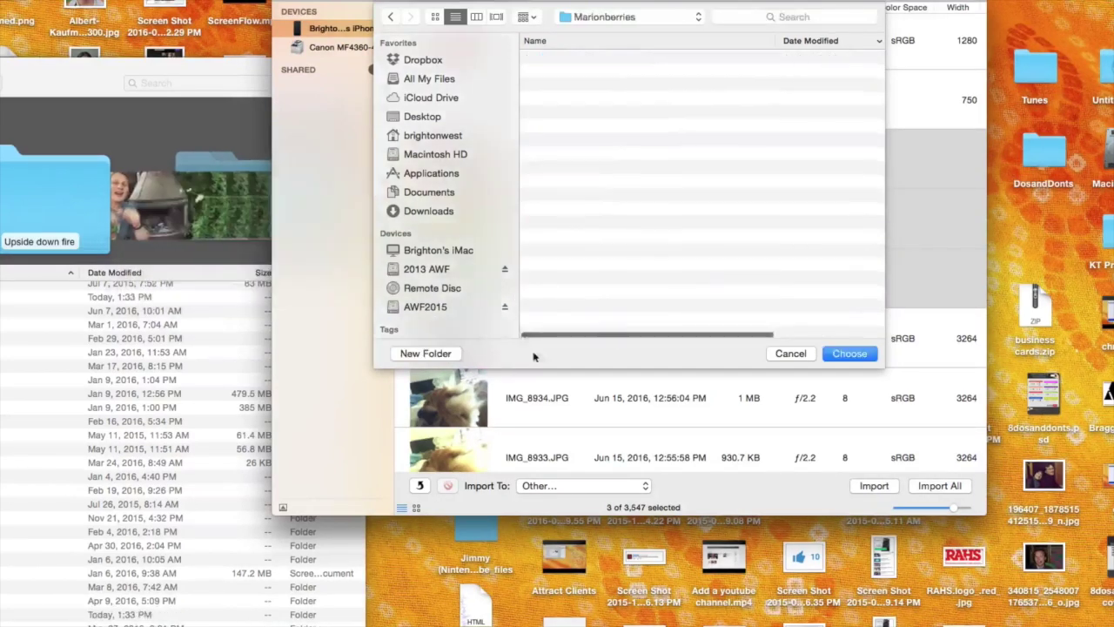
{"action": "left_click", "coordinate": [837, 355]}
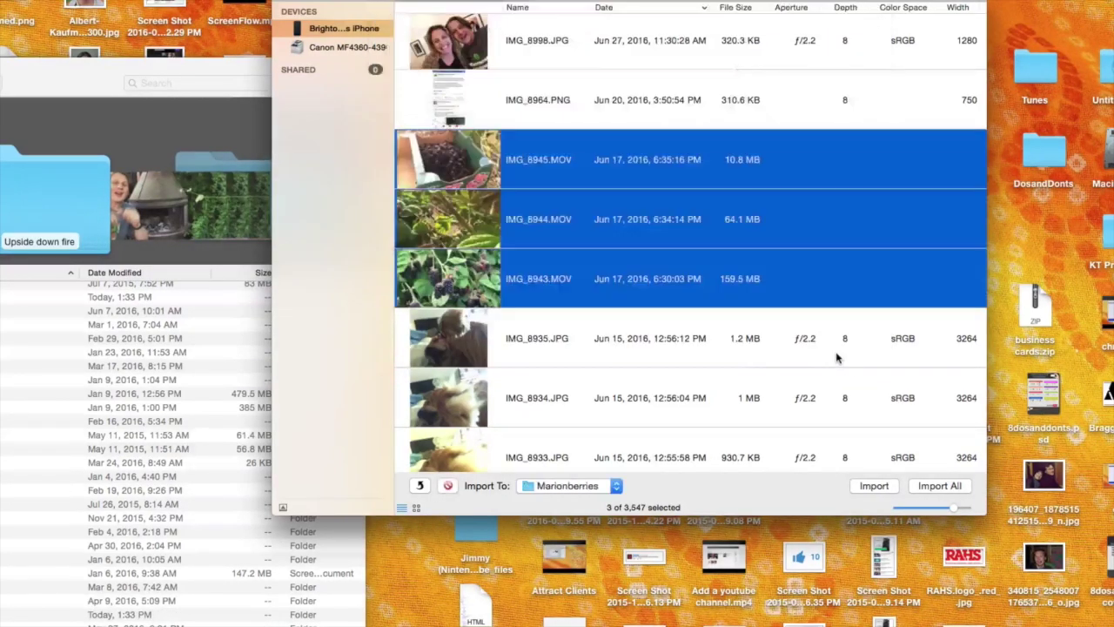
{"action": "left_click", "coordinate": [873, 486]}
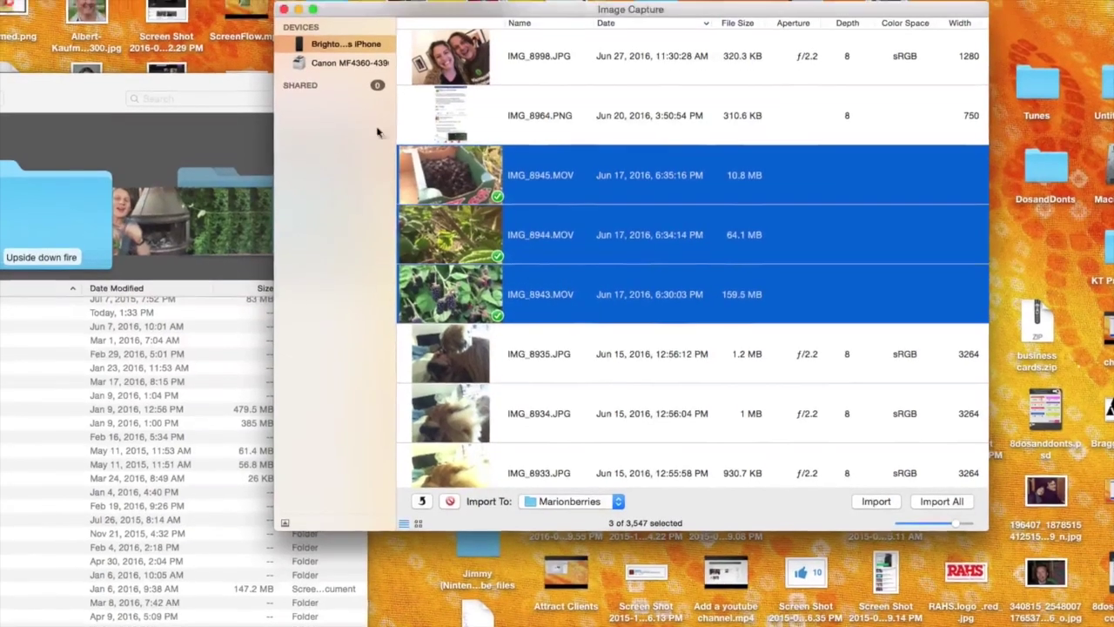
{"action": "left_click", "coordinate": [284, 9]}
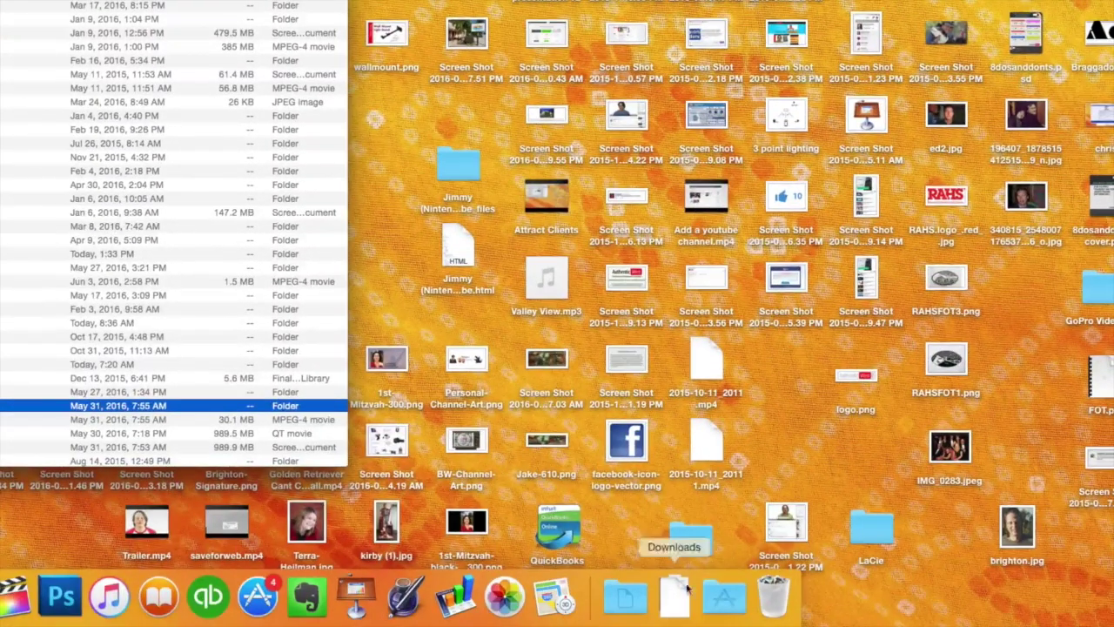
Launch iMovie, briefly check the App Store for updates, and return to the Projects browser
{"action": "left_click", "coordinate": [724, 596]}
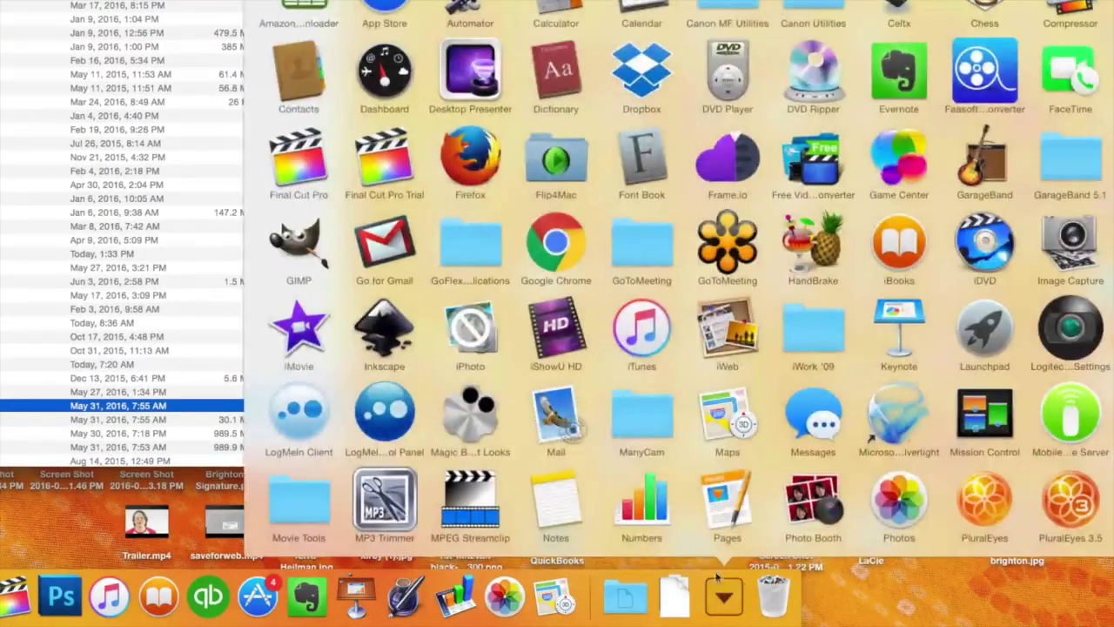
{"action": "left_click", "coordinate": [298, 328]}
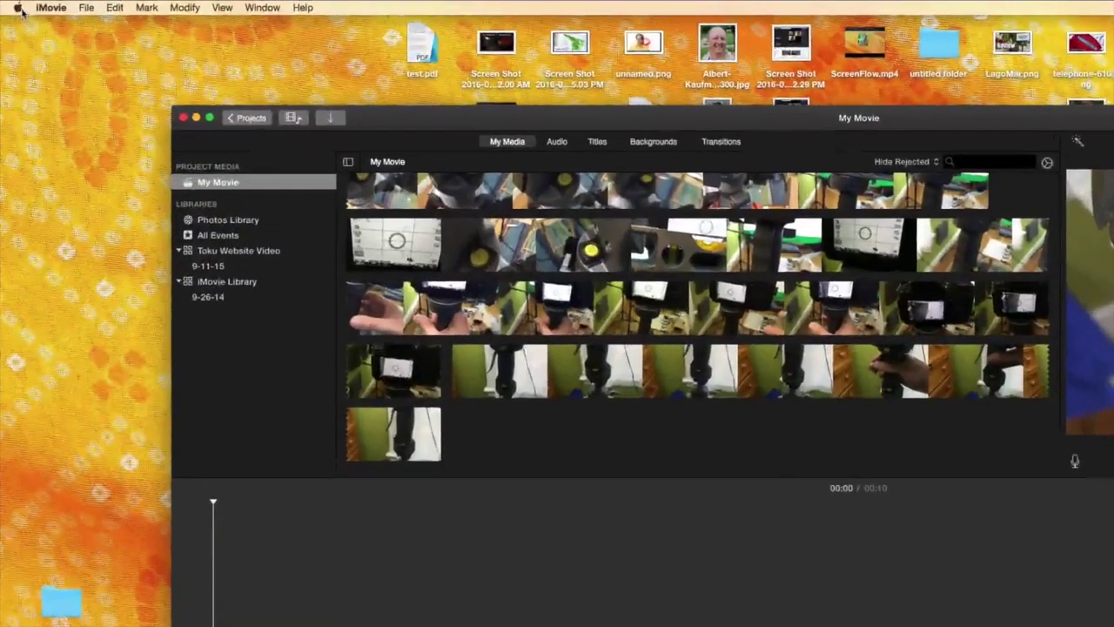
{"action": "left_click", "coordinate": [11, 5]}
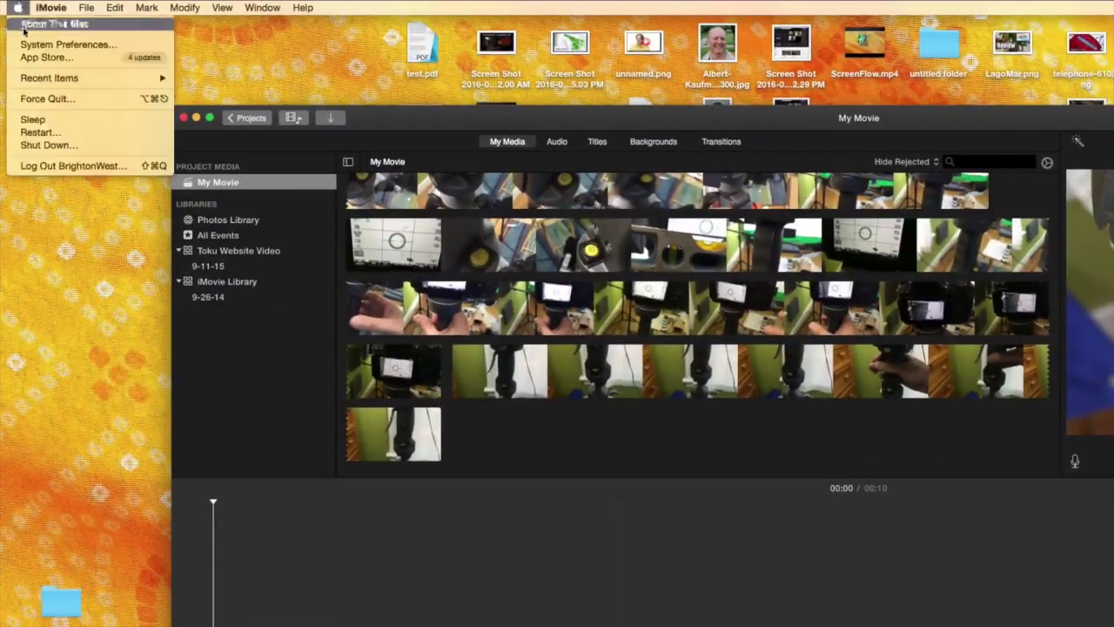
{"action": "left_click", "coordinate": [44, 56]}
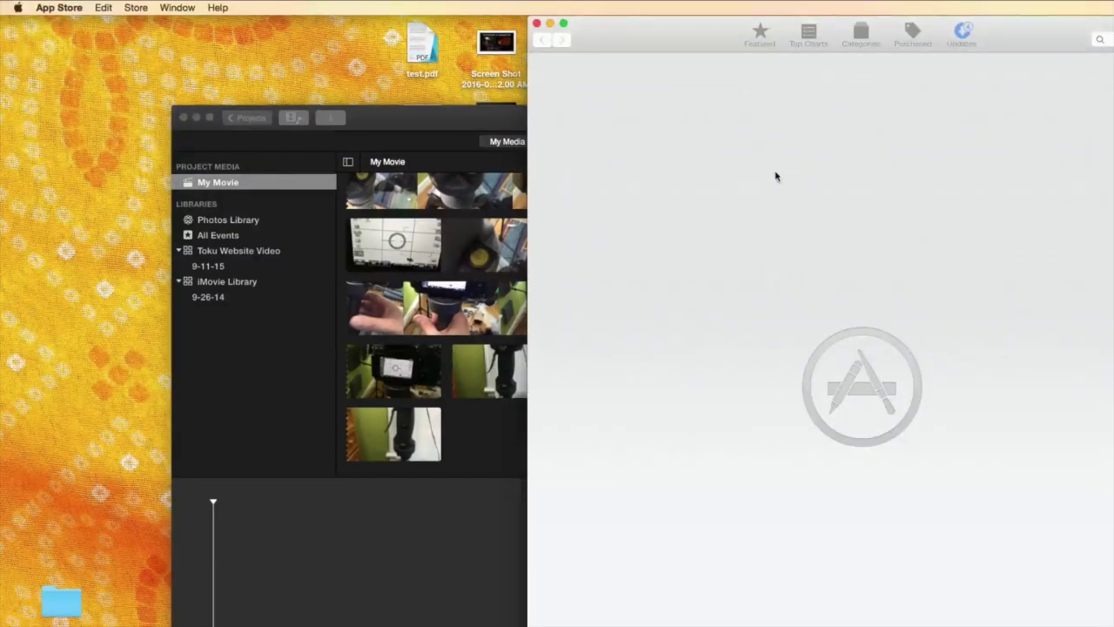
{"action": "left_click", "coordinate": [536, 23]}
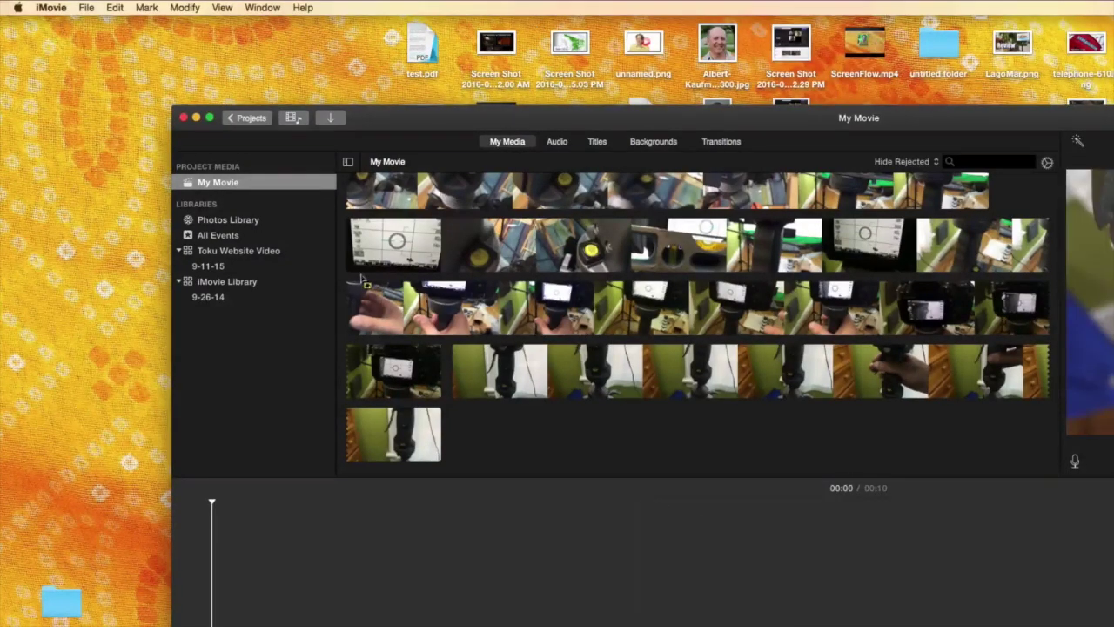
{"action": "left_click", "coordinate": [251, 118]}
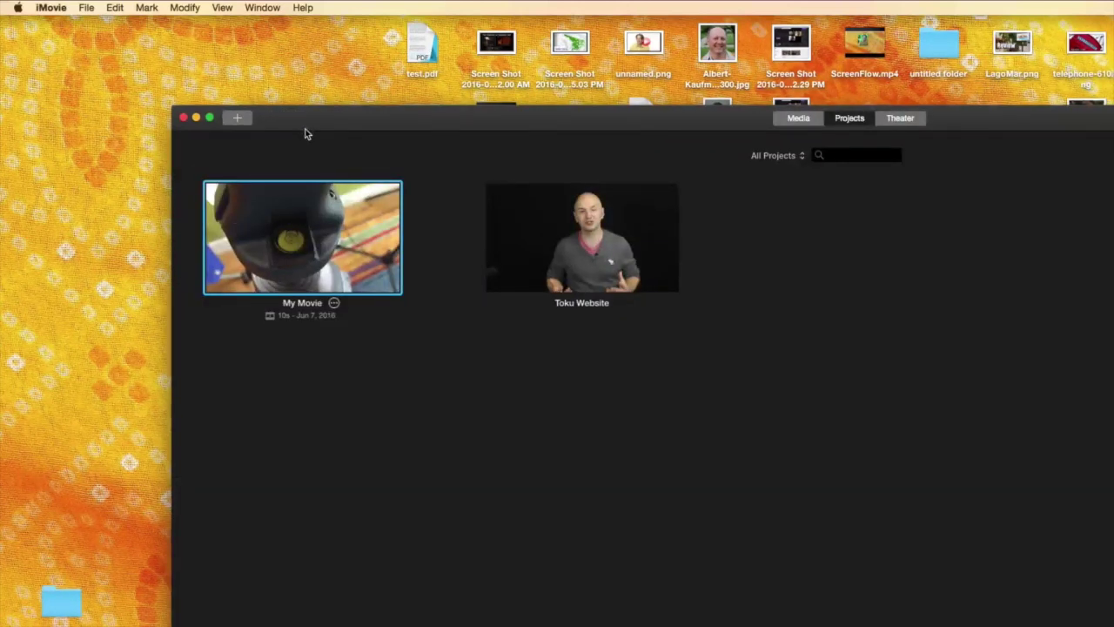
Create a No Theme movie named Marionberries in the iMovie Library, ready for media import
{"action": "left_click", "coordinate": [240, 119]}
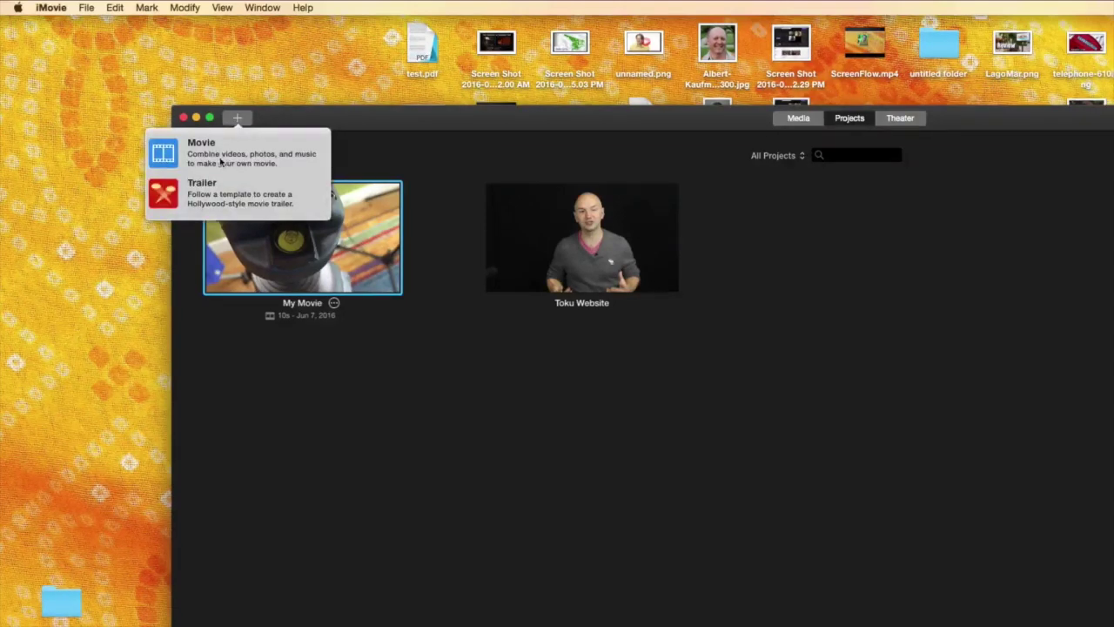
{"action": "left_click", "coordinate": [166, 153]}
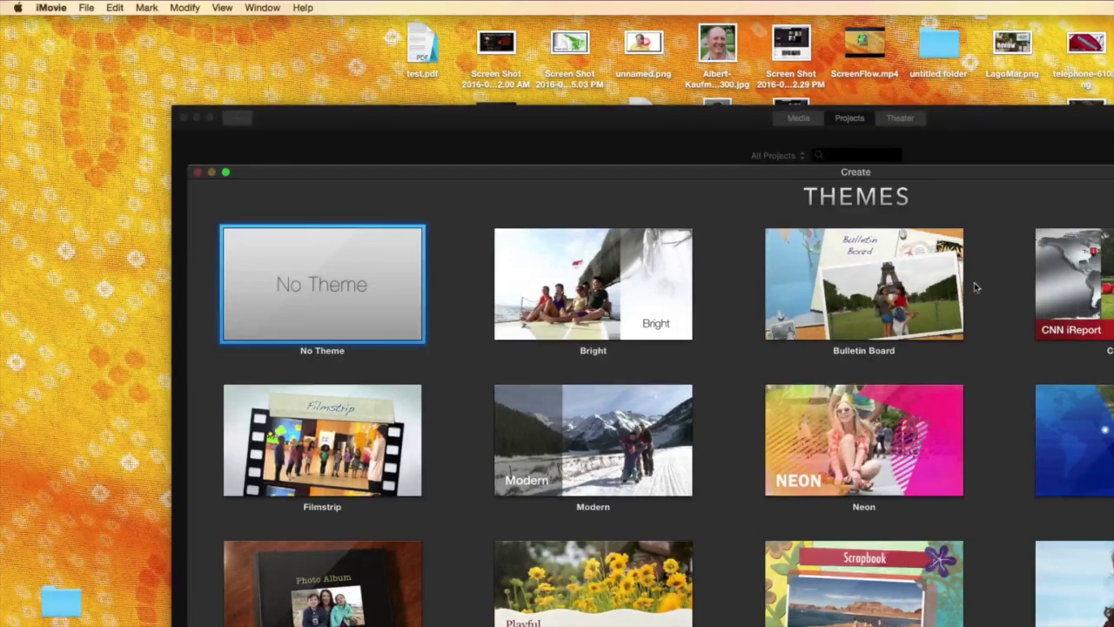
{"action": "double_click", "coordinate": [354, 285]}
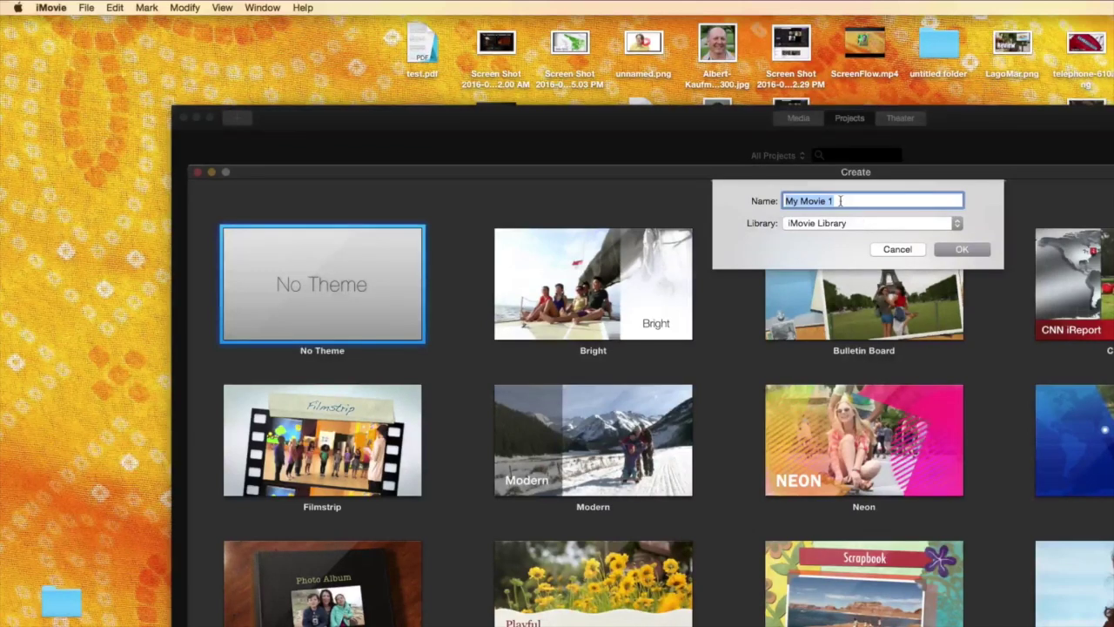
{"action": "left_click", "coordinate": [880, 225]}
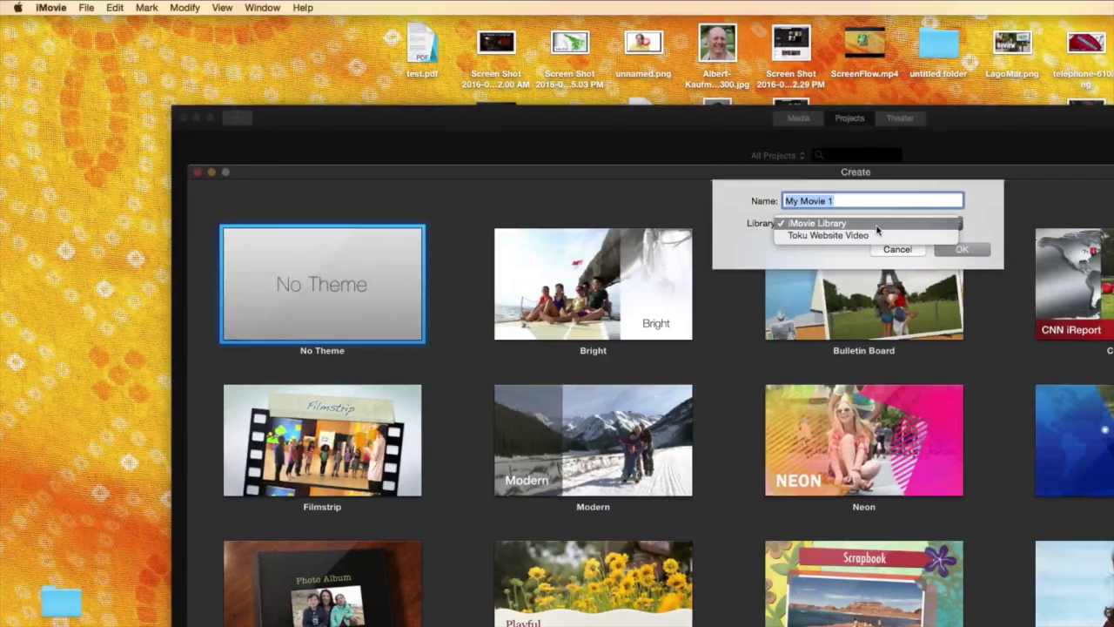
{"action": "left_click", "coordinate": [873, 225]}
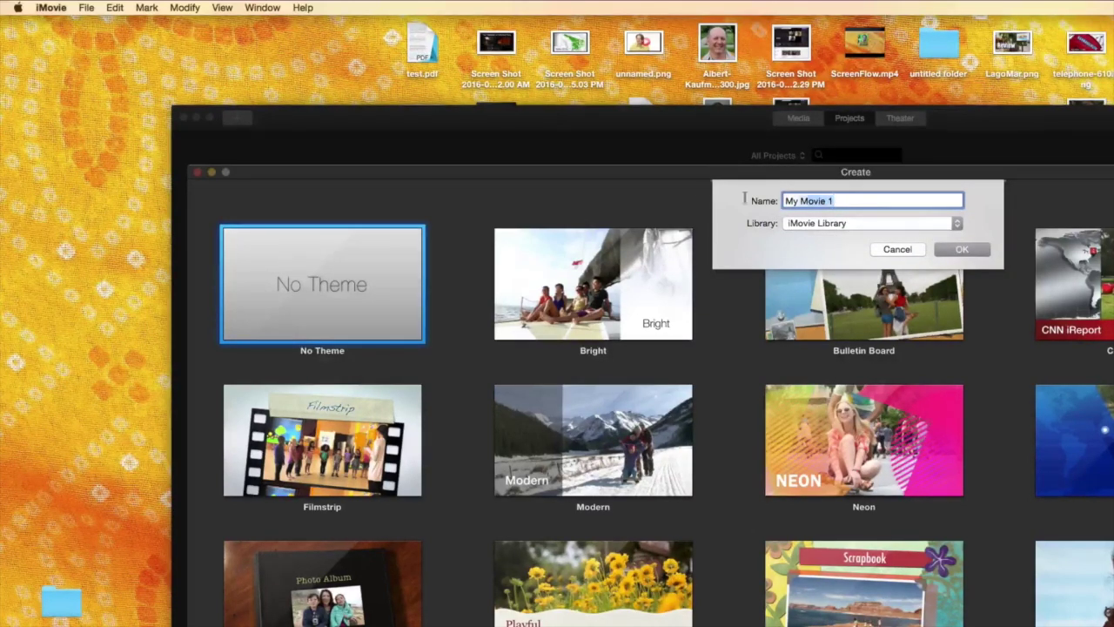
{"action": "type", "text": "Marionberries"}
{"action": "left_click", "coordinate": [961, 250]}
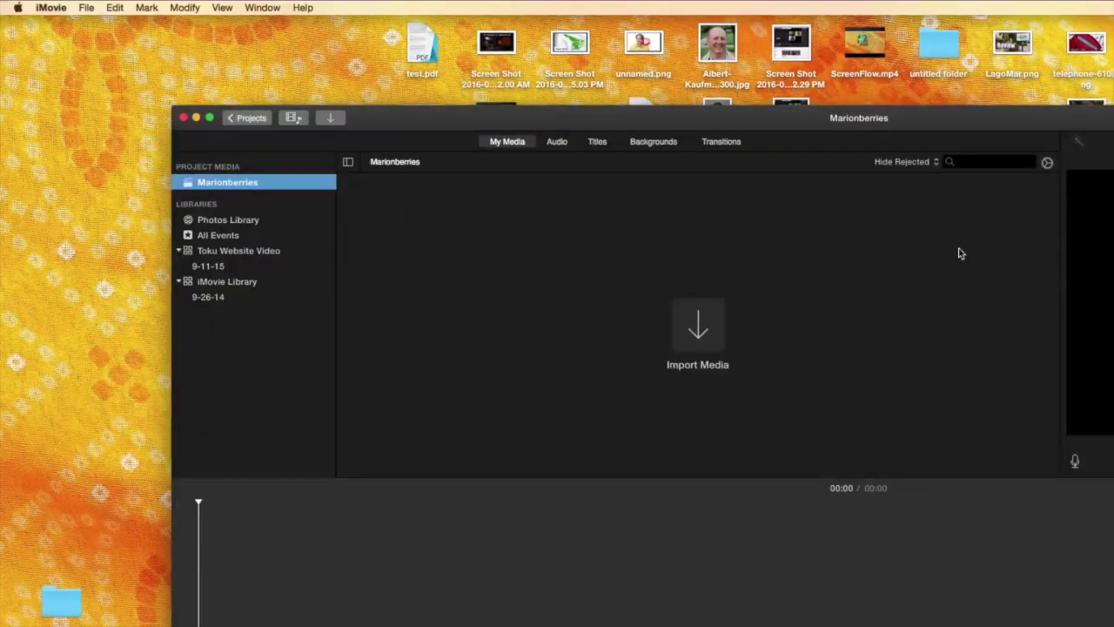
{"action": "left_click", "coordinate": [706, 330]}
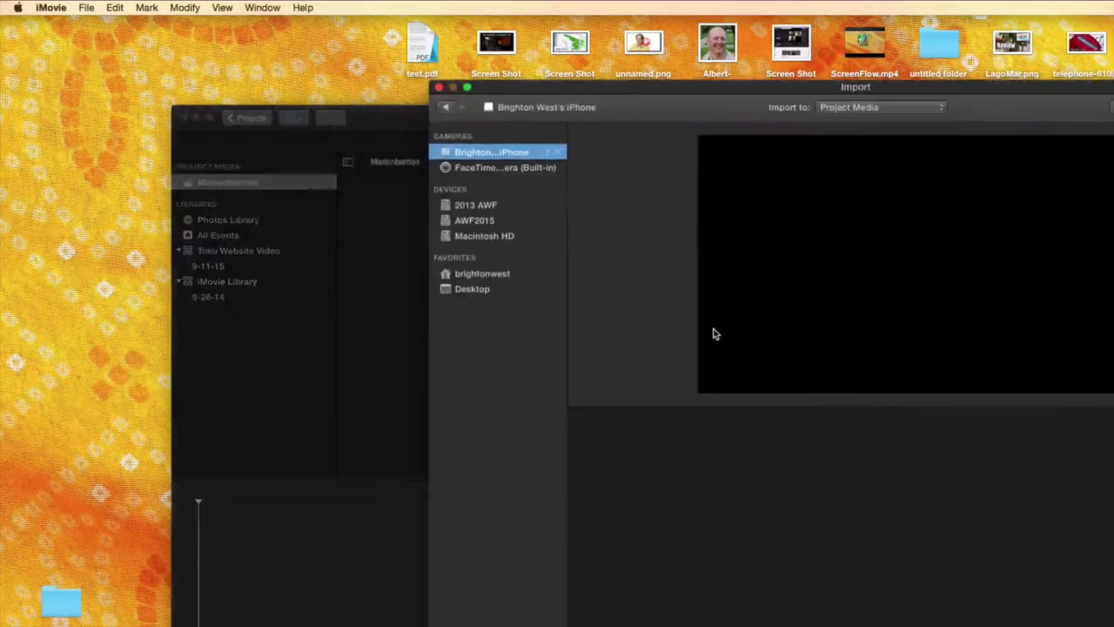
Import IMG_8943–IMG_8945.MOV from the AWF2015 drive's Marionberries folder into the project
{"action": "left_click", "coordinate": [476, 223]}
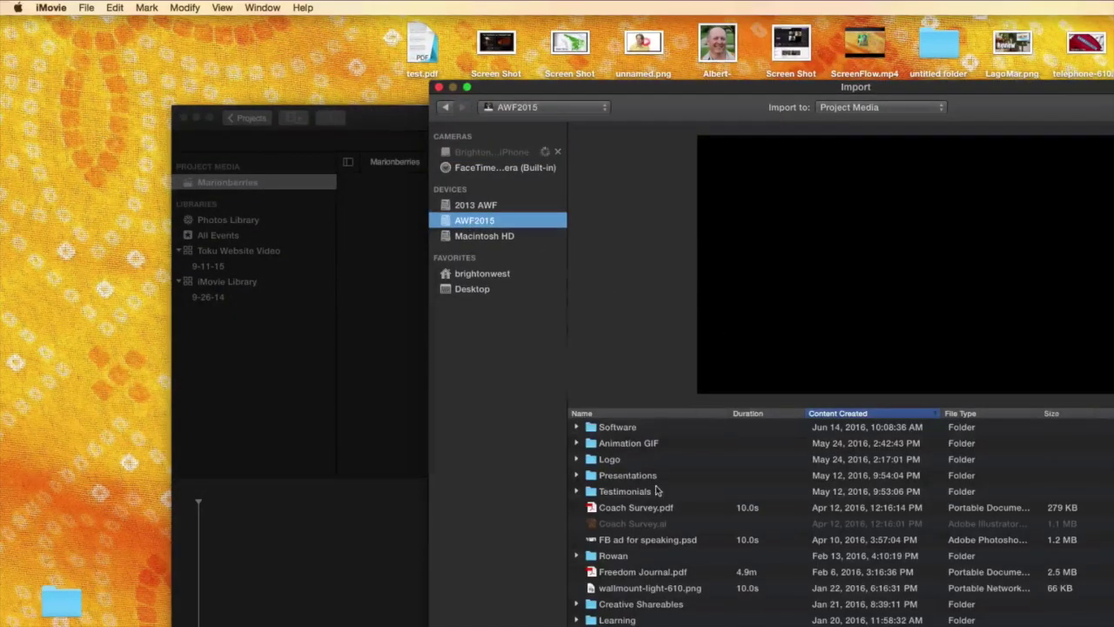
{"action": "left_click", "coordinate": [645, 414]}
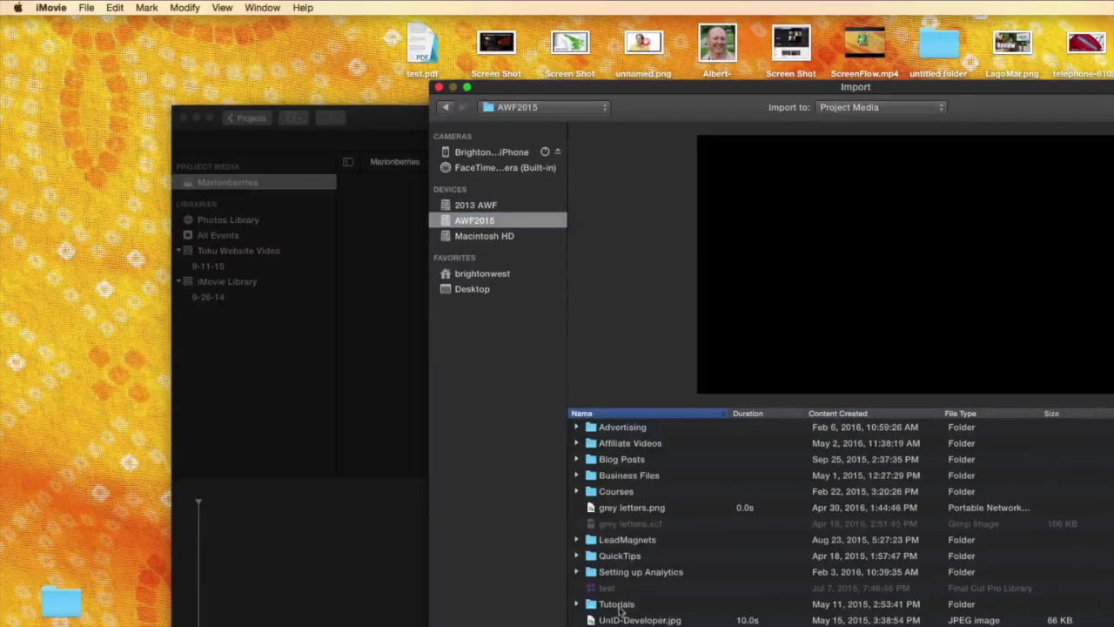
{"action": "scroll", "coordinate": [619, 614], "scroll_direction": "down", "scroll_amount": 10}
{"action": "double_click", "coordinate": [653, 527]}
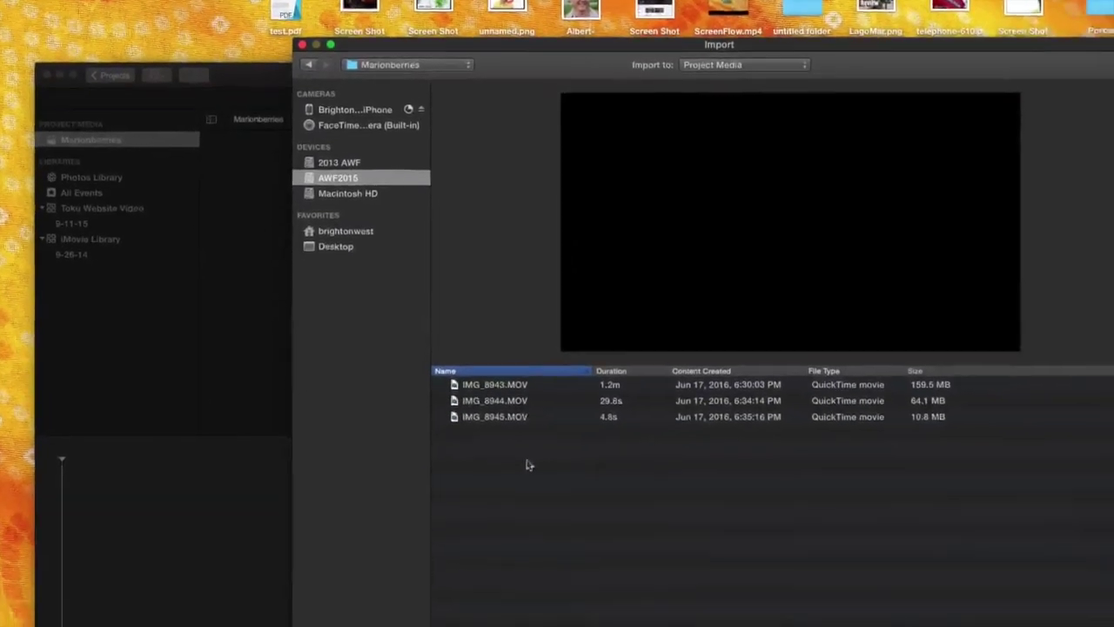
{"action": "left_click", "coordinate": [469, 387]}
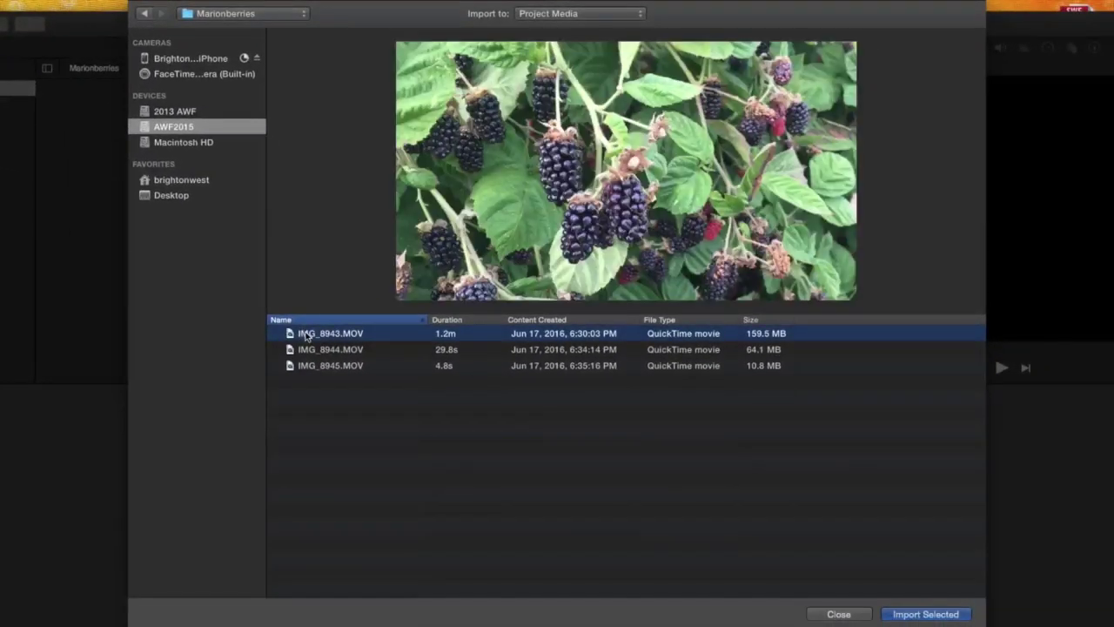
{"action": "left_click", "coordinate": [310, 365], "text": "shift"}
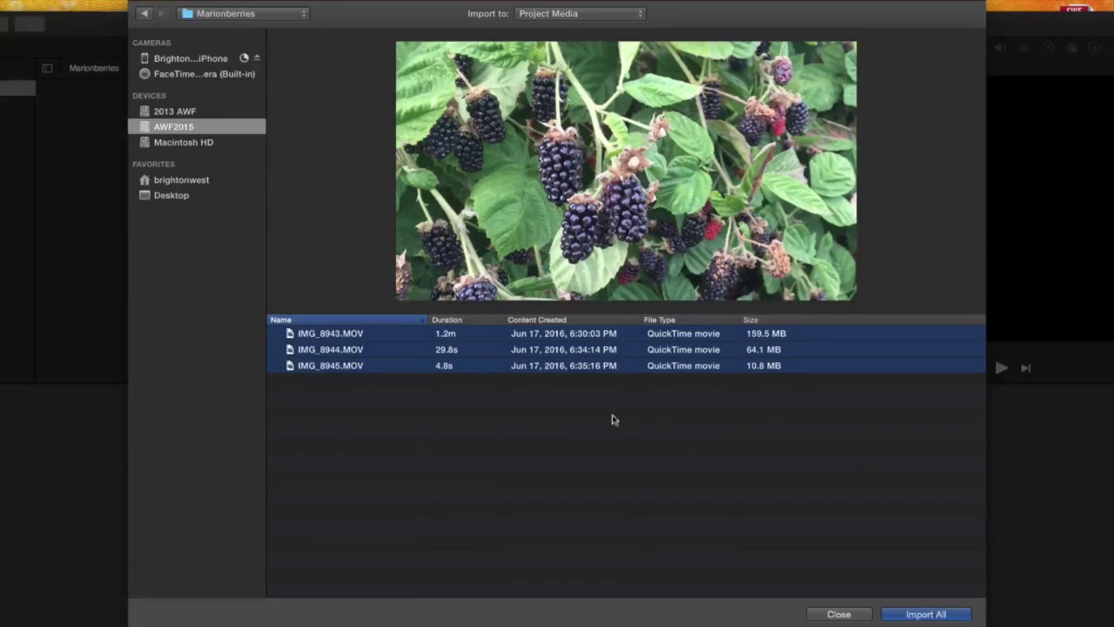
{"action": "left_click", "coordinate": [924, 615]}
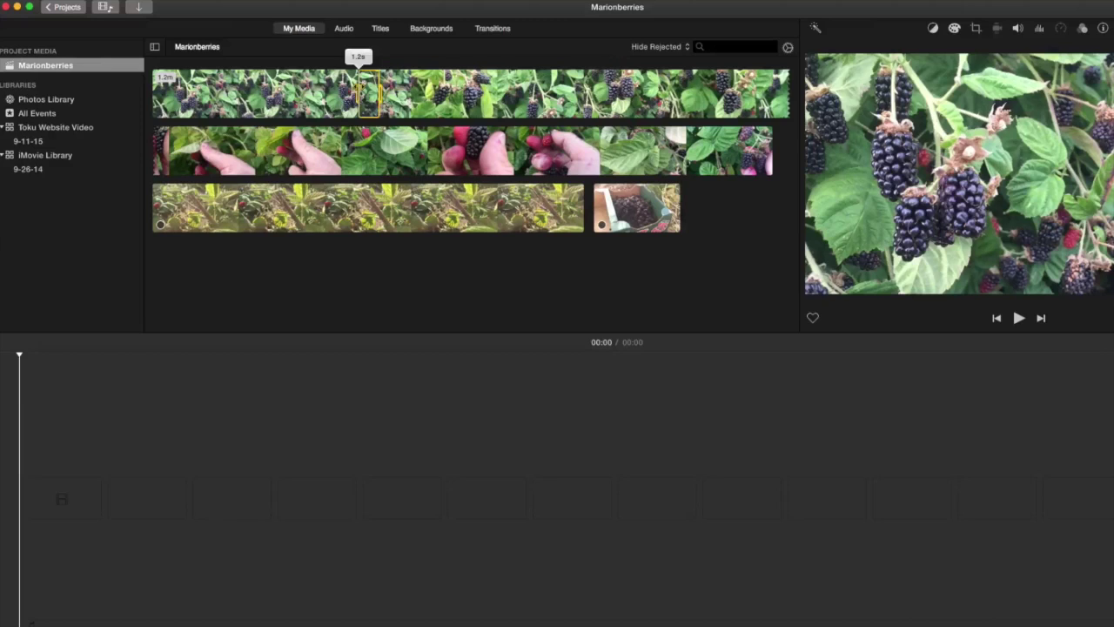
Add an 11-second section of the first berry clip to the timeline
{"action": "left_click_drag", "start_coordinate": [360, 87], "coordinate": [192, 87]}
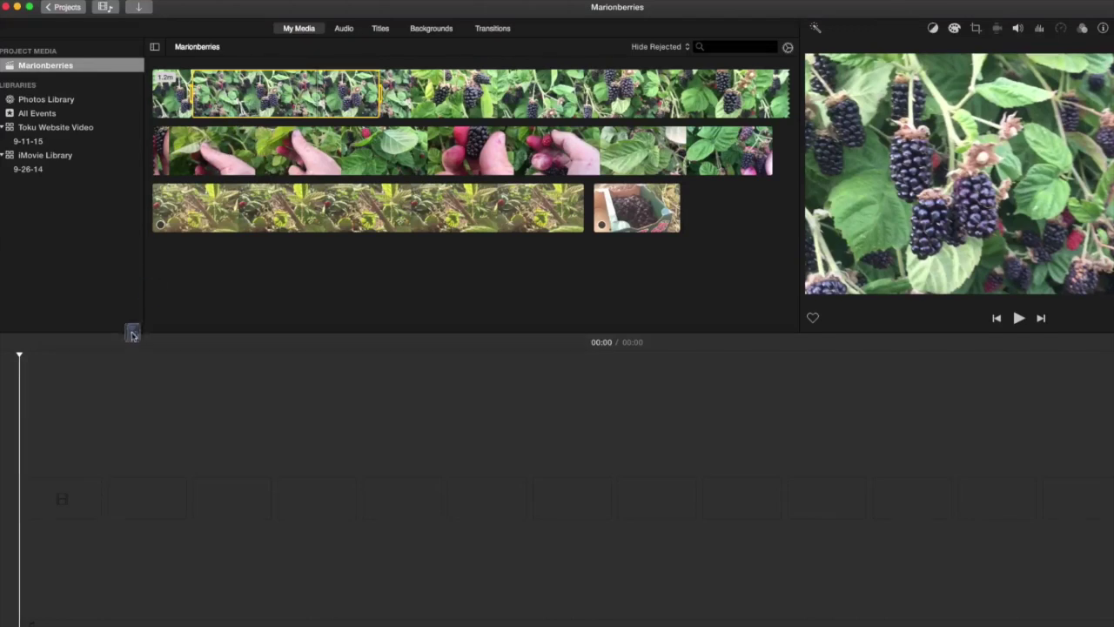
{"action": "mouse_move", "coordinate": [132, 334]}
{"action": "left_mouse_down"}
{"action": "mouse_move", "coordinate": [102, 447]}
{"action": "mouse_move", "coordinate": [50, 501]}
{"action": "left_mouse_up"}
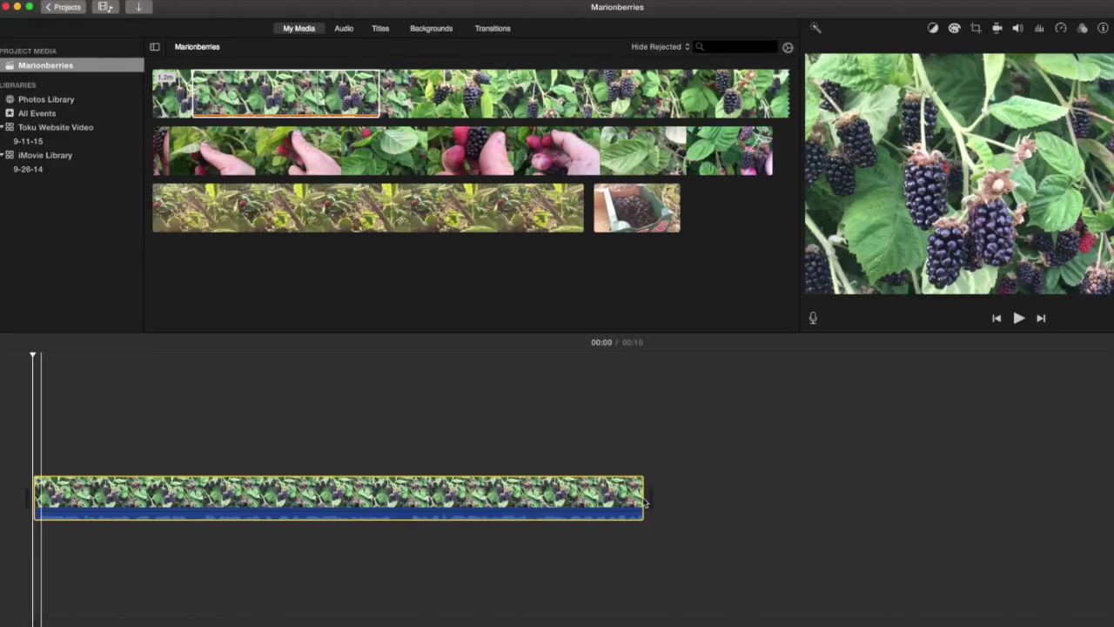
{"action": "left_click_drag", "start_coordinate": [644, 502], "coordinate": [646, 499]}
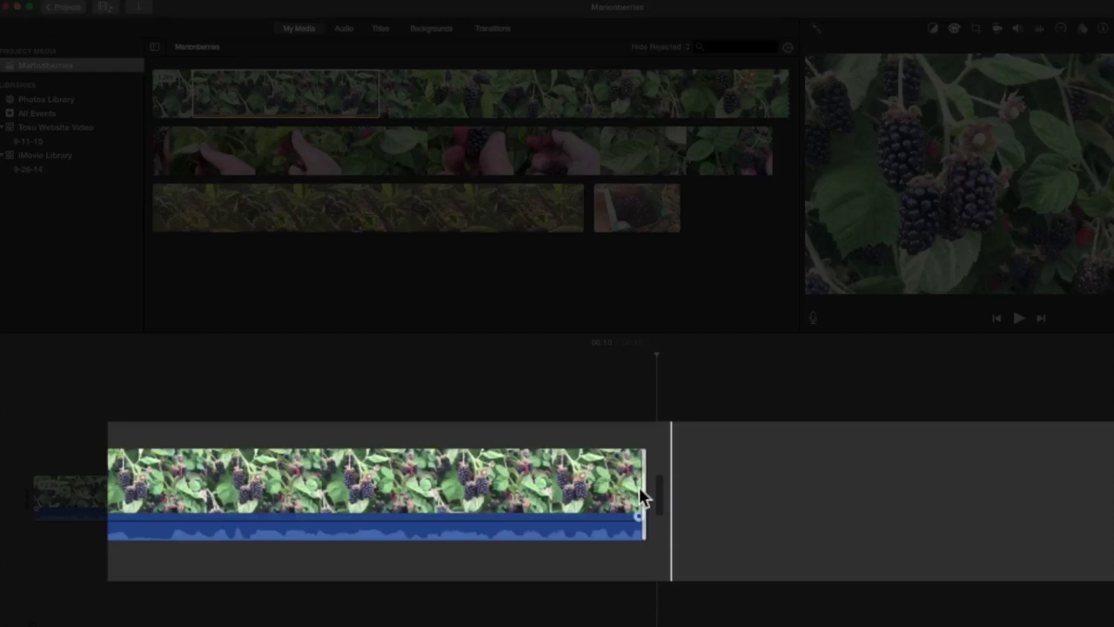
Trim the timeline clip to about 13.8 seconds, making the movie 14 seconds long
{"action": "left_click_drag", "start_coordinate": [641, 490], "coordinate": [1097, 479]}
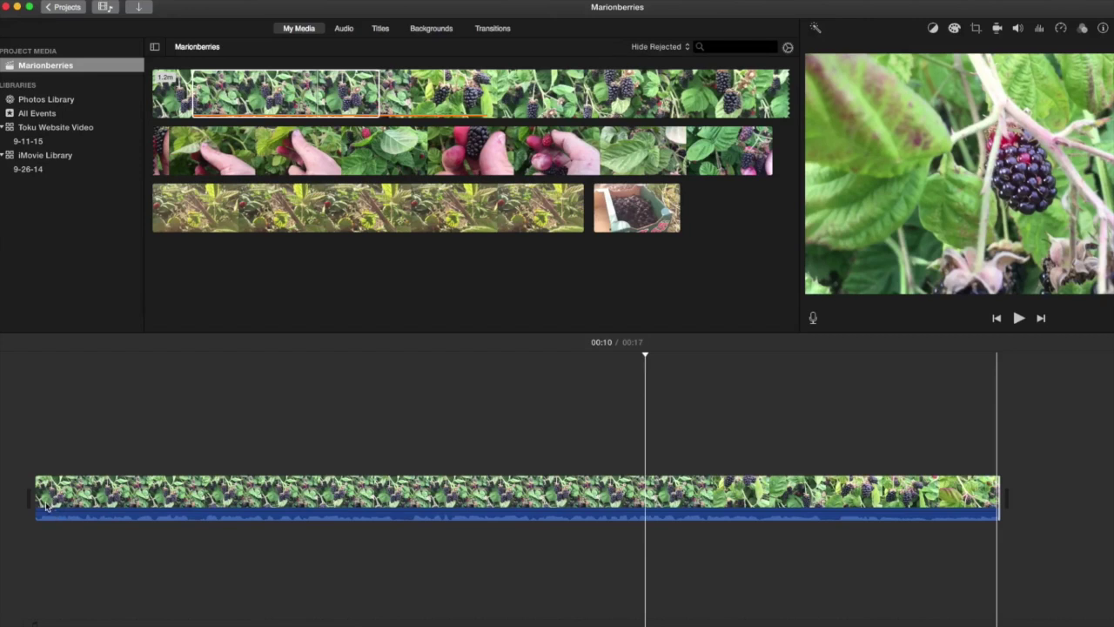
{"action": "left_click", "coordinate": [1000, 496]}
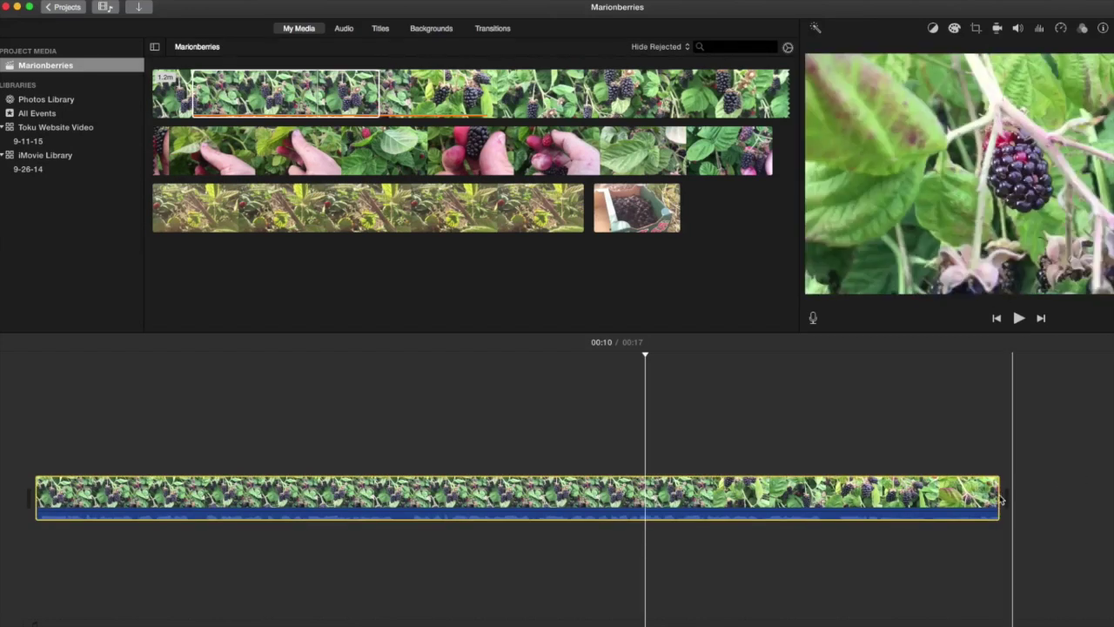
{"action": "left_click_drag", "start_coordinate": [1000, 496], "coordinate": [831, 494]}
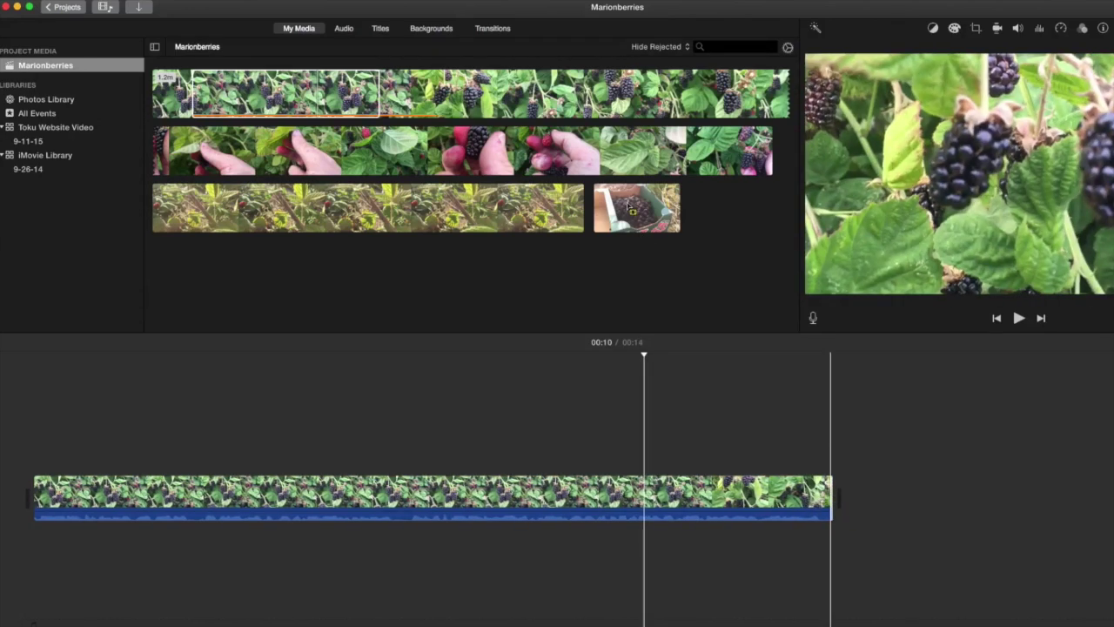
{"action": "left_click", "coordinate": [627, 206]}
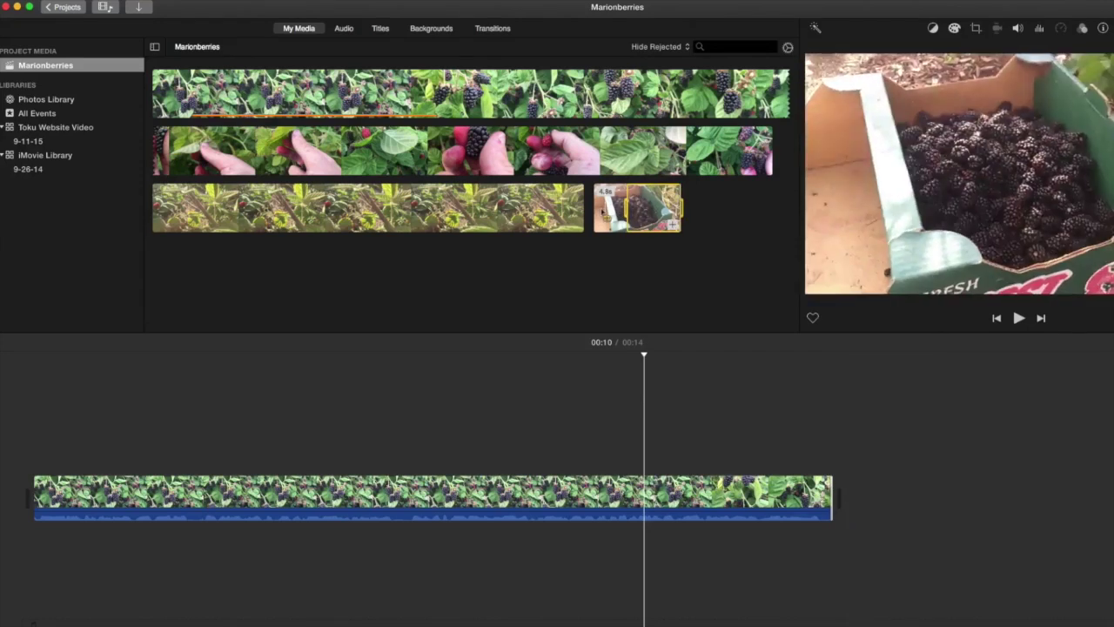
Add the first 4 seconds of the berry-box clip and trim it to 2.9 seconds
{"action": "left_click", "coordinate": [594, 211]}
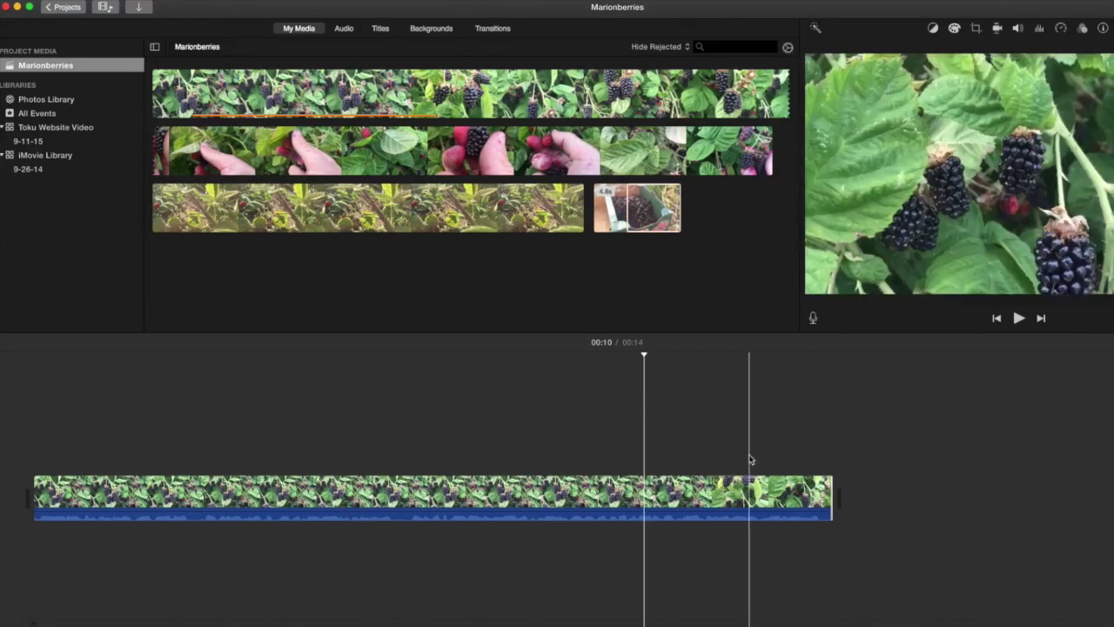
{"action": "left_click_drag", "start_coordinate": [597, 211], "coordinate": [853, 495]}
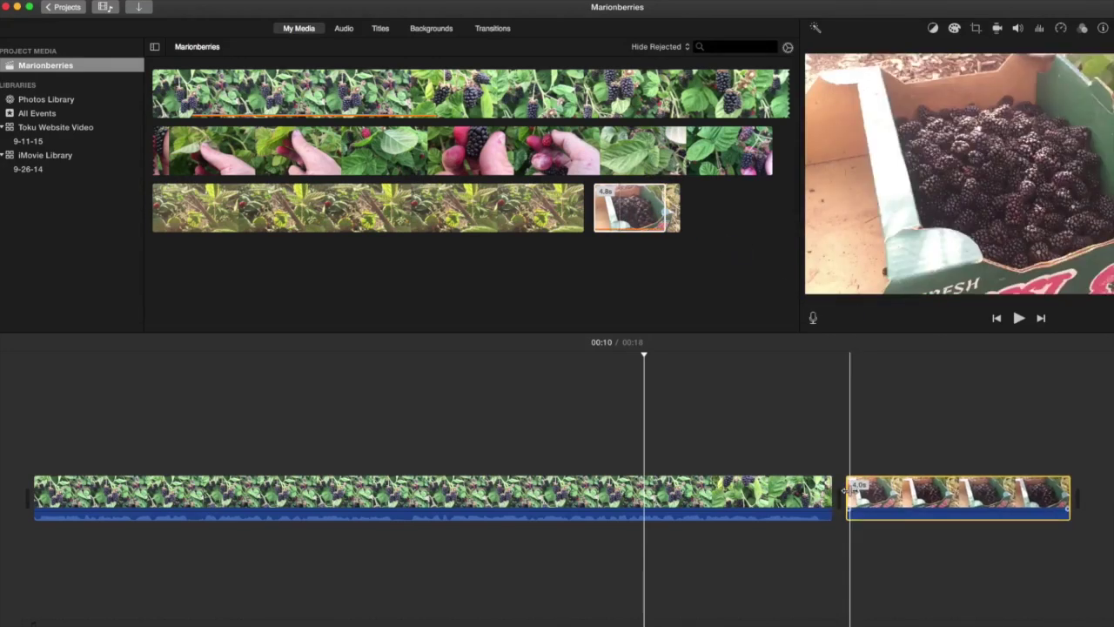
{"action": "left_click_drag", "start_coordinate": [1072, 493], "coordinate": [1006, 495]}
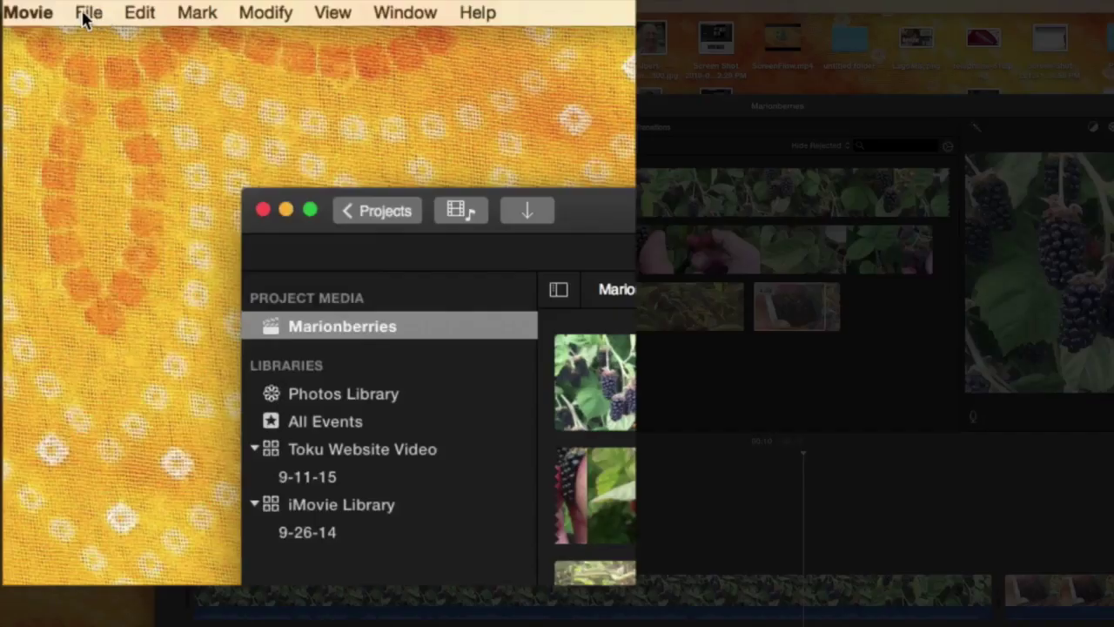
Share the movie as a 1080p, High quality file with Better Quality compression
{"action": "left_click", "coordinate": [87, 16]}
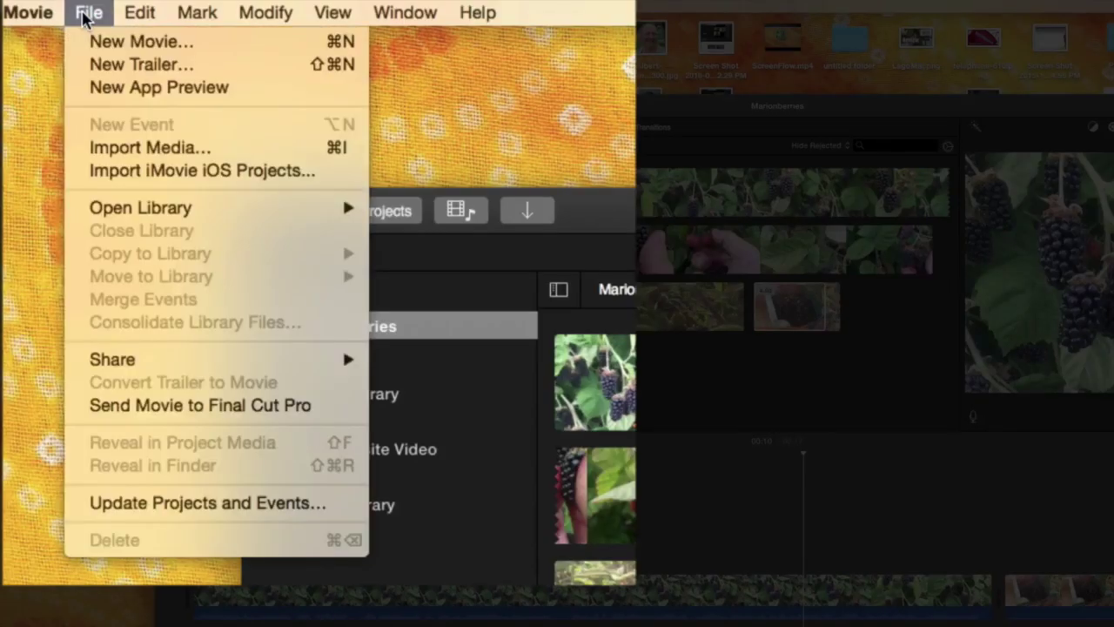
{"action": "mouse_move", "coordinate": [146, 364]}
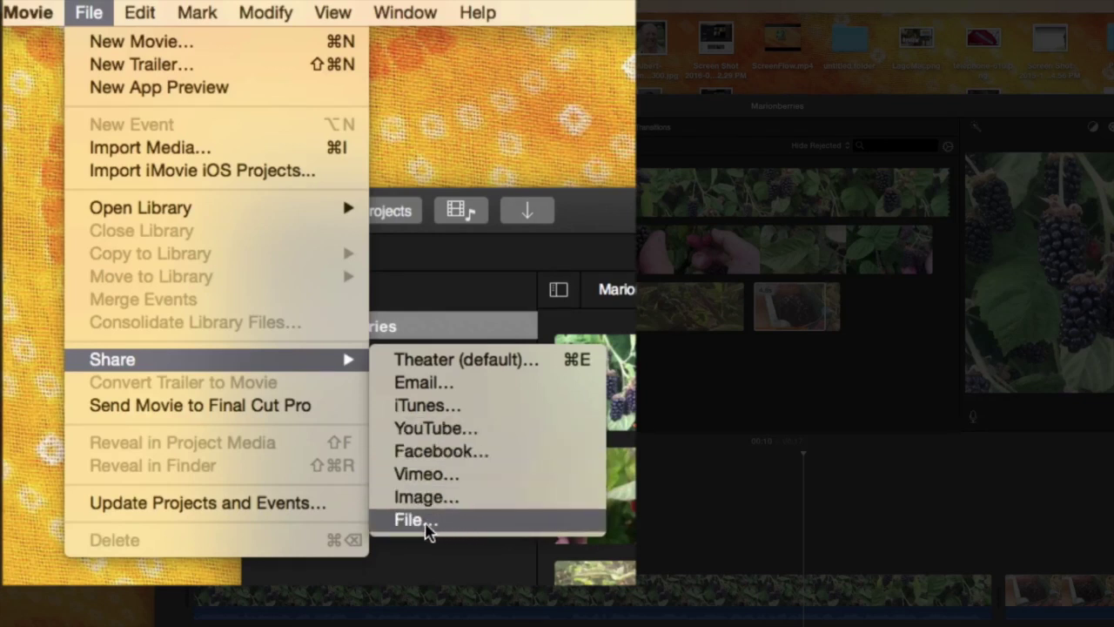
{"action": "left_click", "coordinate": [427, 529]}
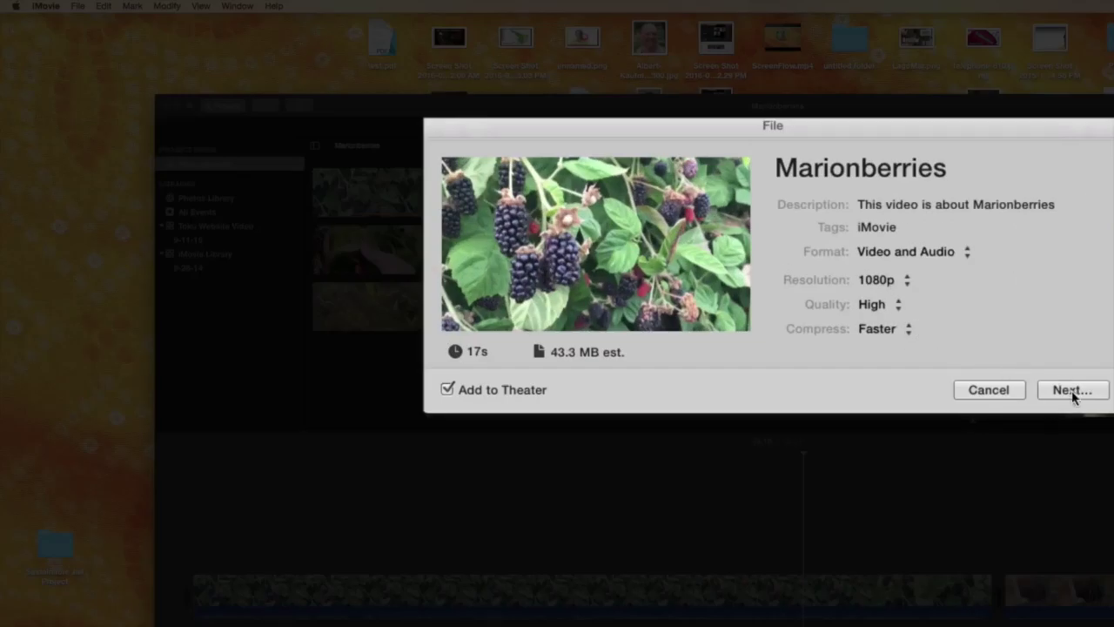
{"action": "left_click", "coordinate": [910, 332]}
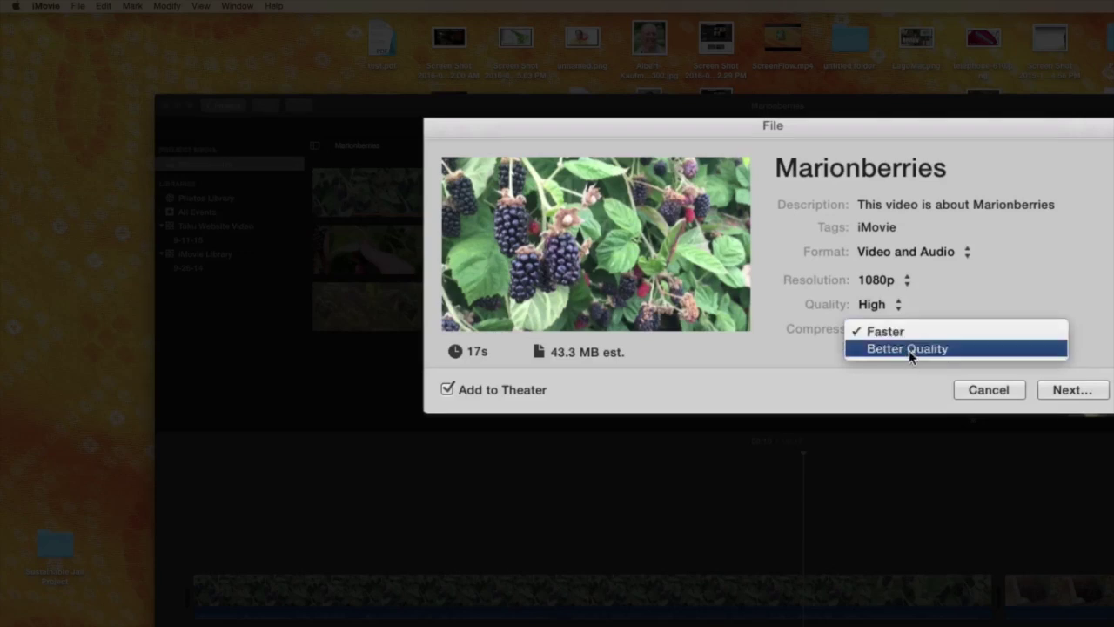
{"action": "left_click", "coordinate": [905, 349]}
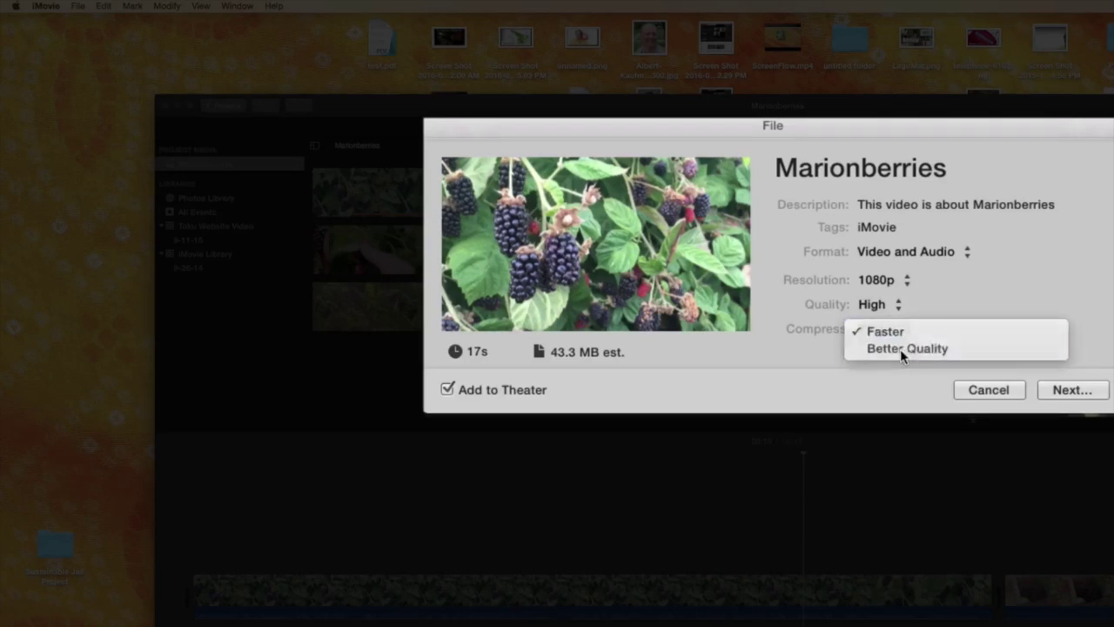
{"action": "left_click", "coordinate": [1071, 390]}
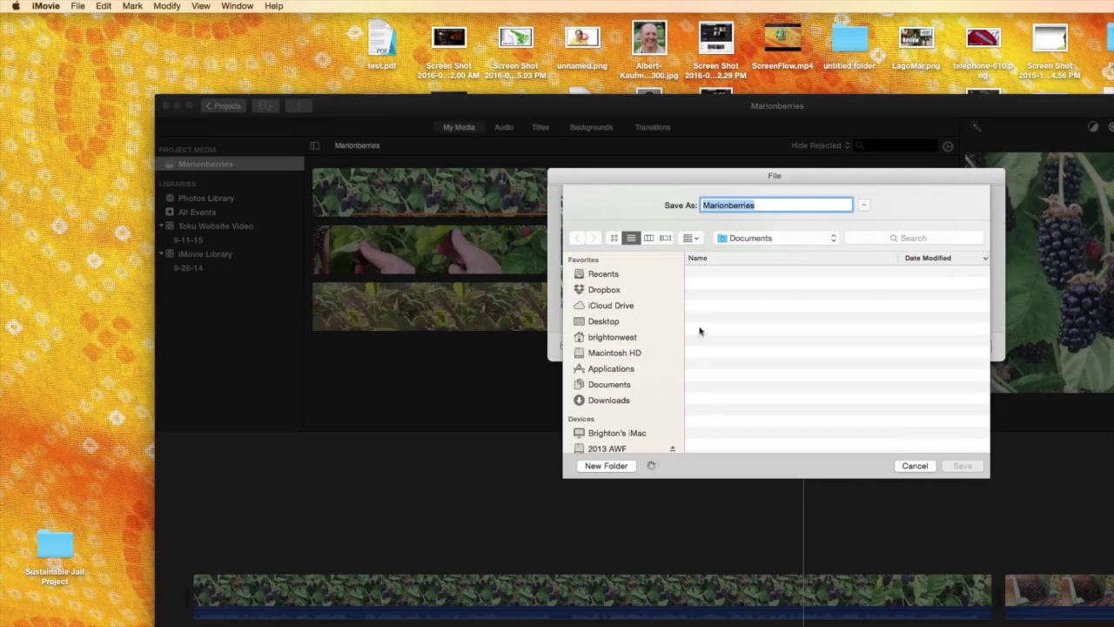
Save the exported movie into AWF2015 > Tutorials > Marionberries, with the folder list sorted by name
{"action": "scroll", "coordinate": [623, 402], "scroll_direction": "down", "scroll_amount": 3}
{"action": "left_click", "coordinate": [623, 438]}
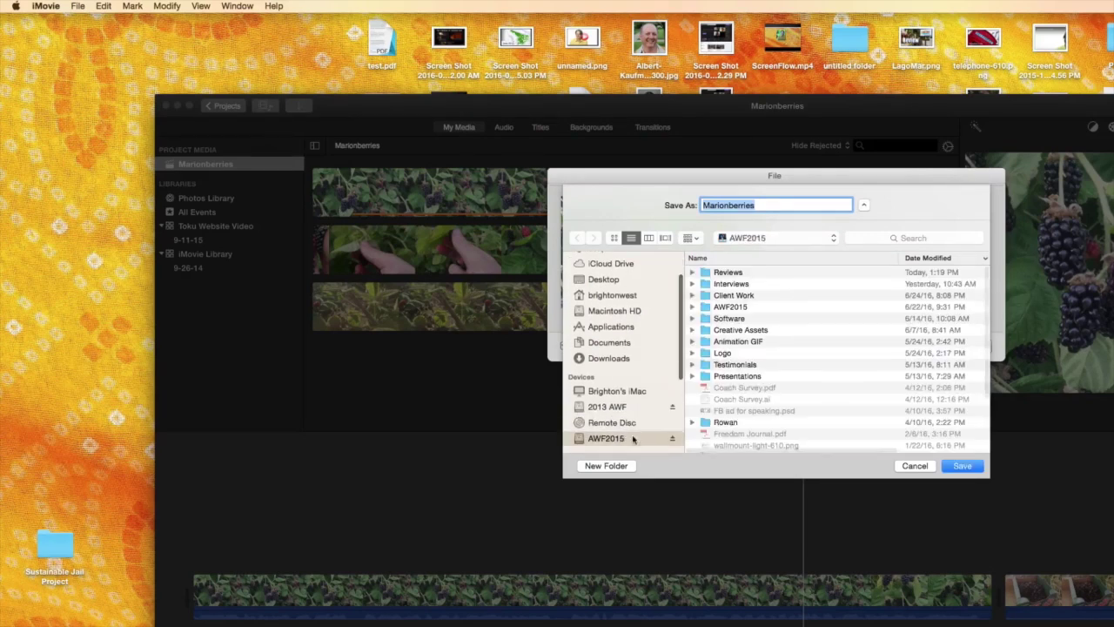
{"action": "left_click", "coordinate": [739, 258]}
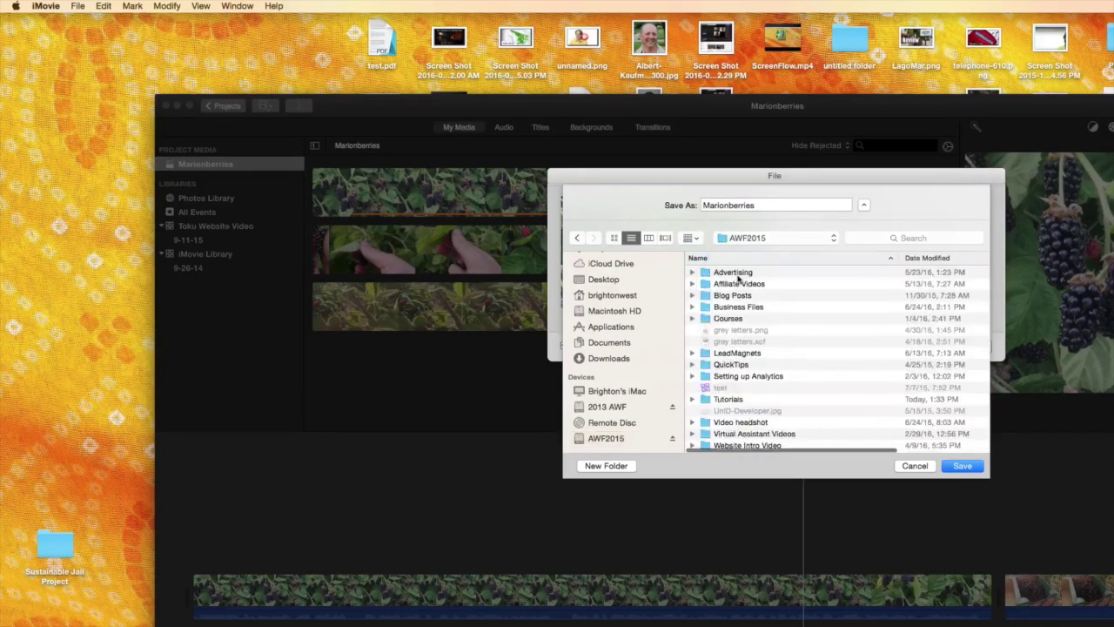
{"action": "double_click", "coordinate": [749, 394]}
{"action": "scroll", "coordinate": [759, 360], "scroll_direction": "up", "scroll_amount": 1}
{"action": "double_click", "coordinate": [740, 299]}
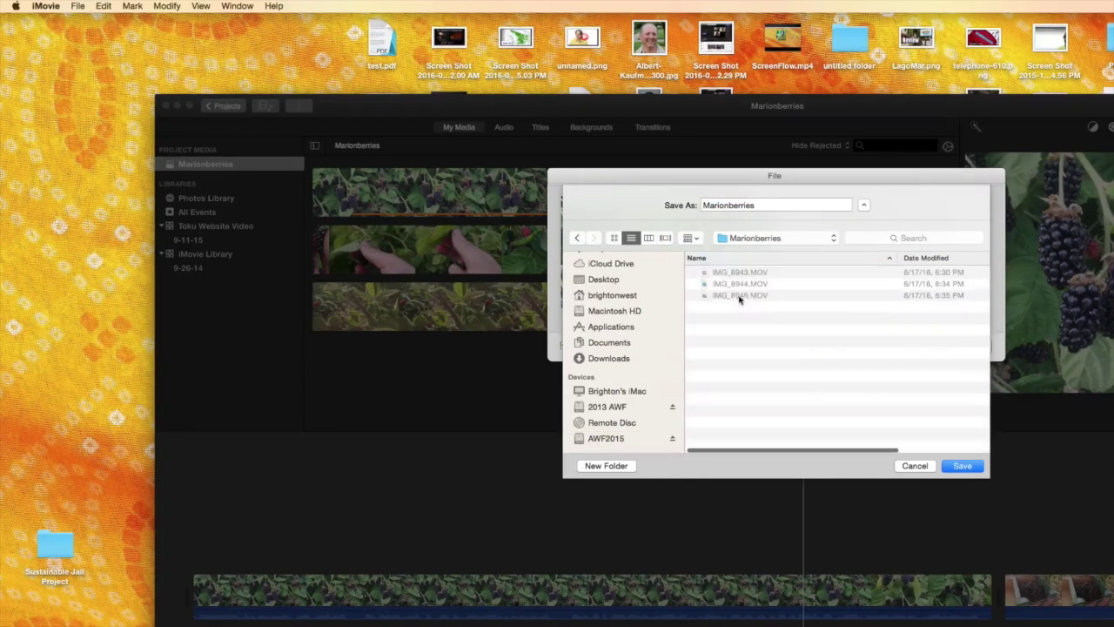
{"action": "left_click", "coordinate": [961, 465]}
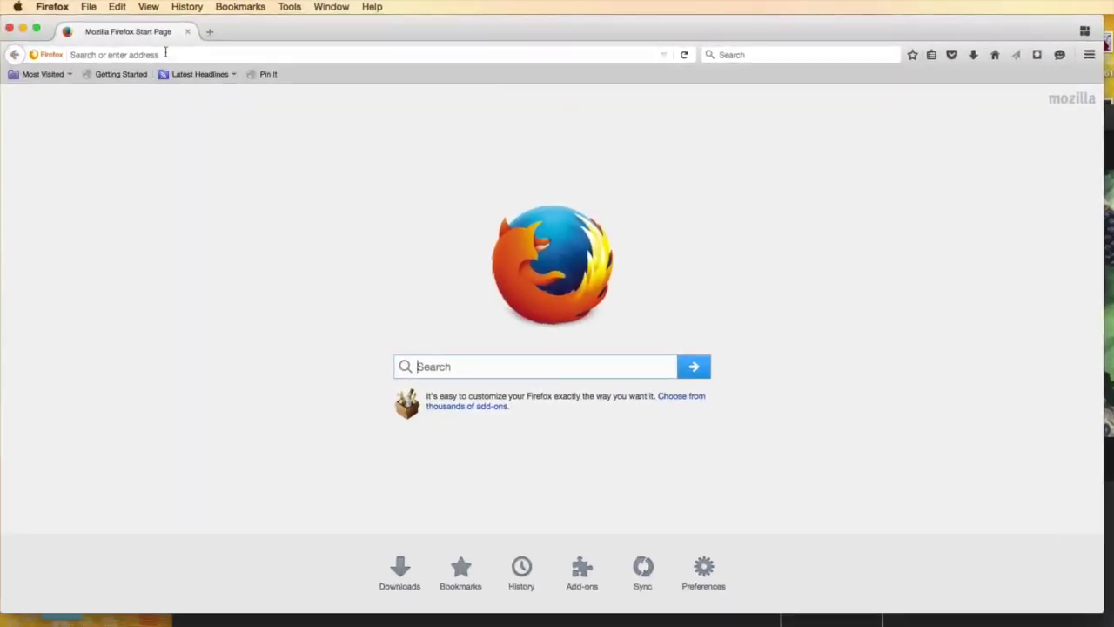
Load youtube.com in Firefox
{"action": "left_click", "coordinate": [165, 54]}
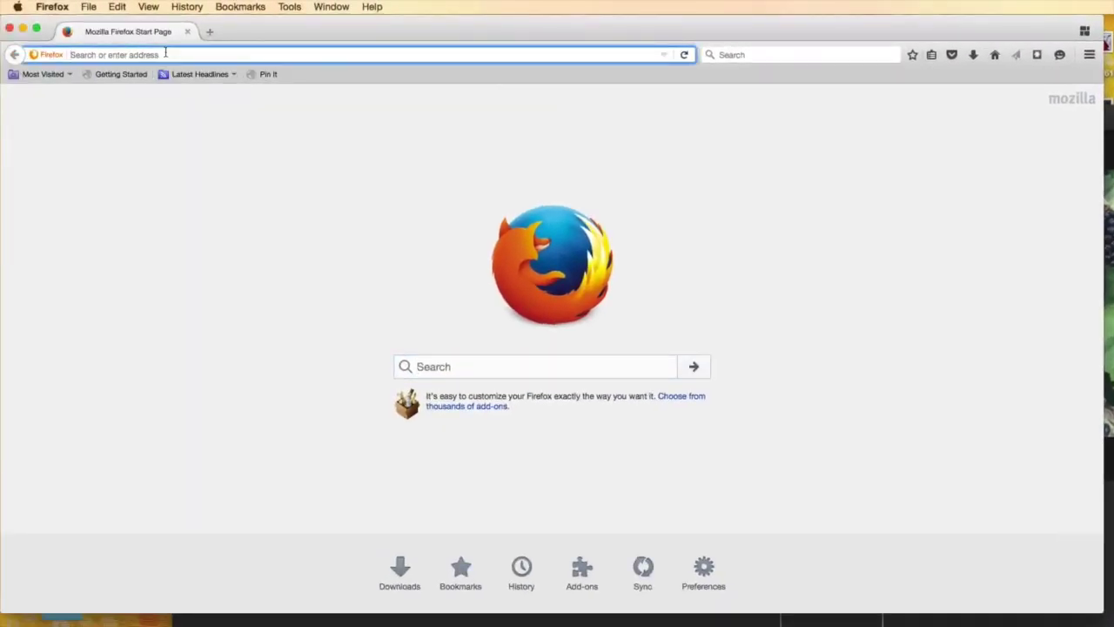
{"action": "type", "text": "youtube.com/"}
{"action": "key", "text": "Return"}
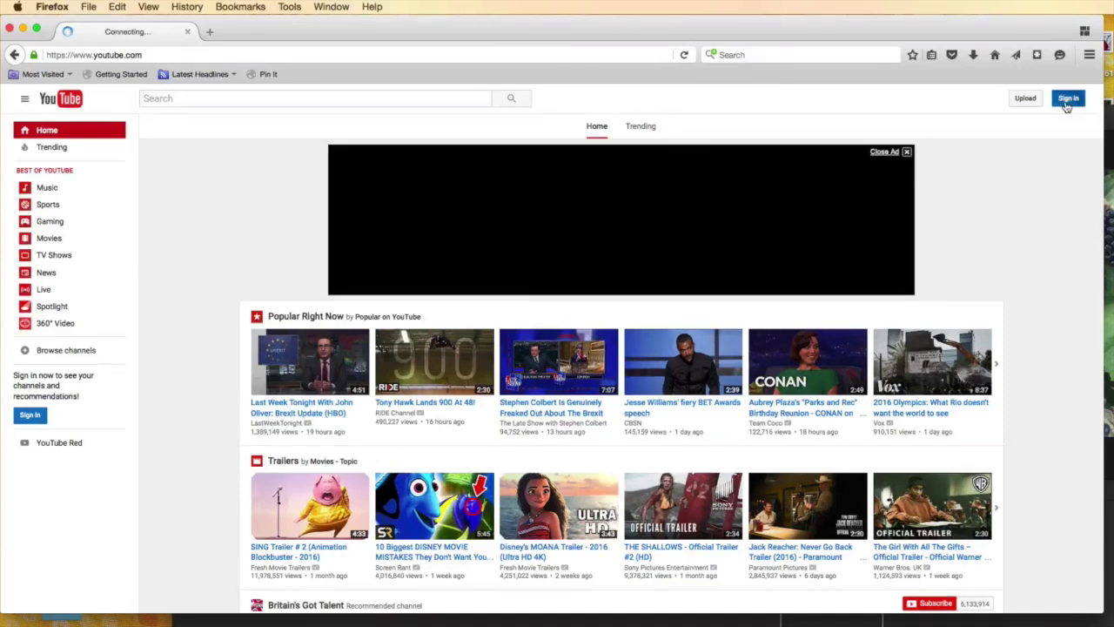
Sign in to the YouTube account, dismiss the home page video ad, and go to the upload page
{"action": "left_click", "coordinate": [1067, 99]}
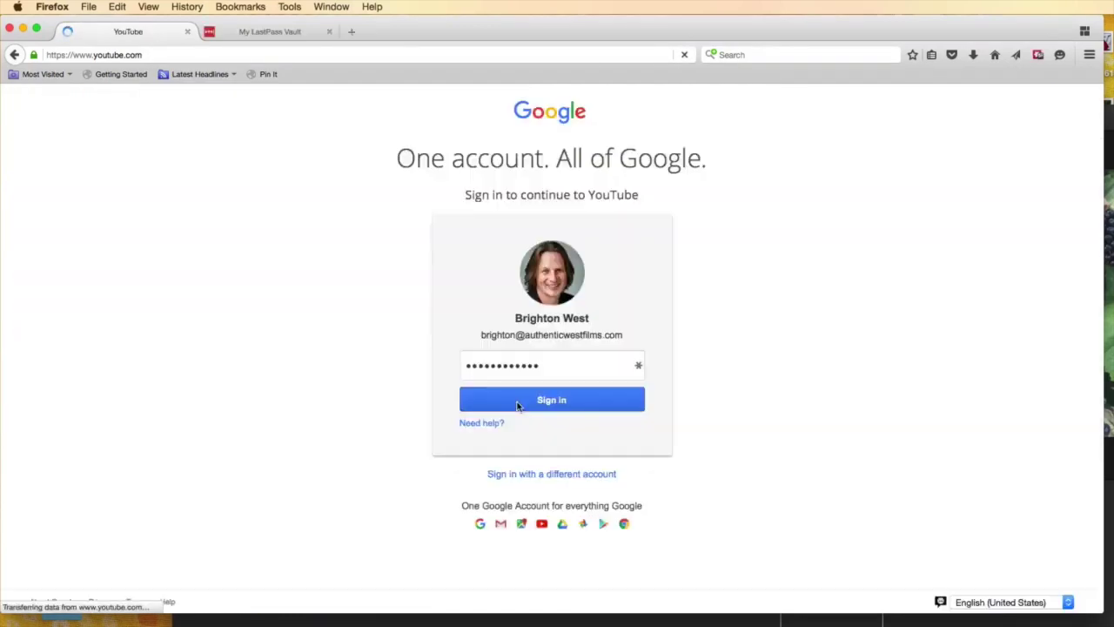
{"action": "left_click", "coordinate": [517, 401]}
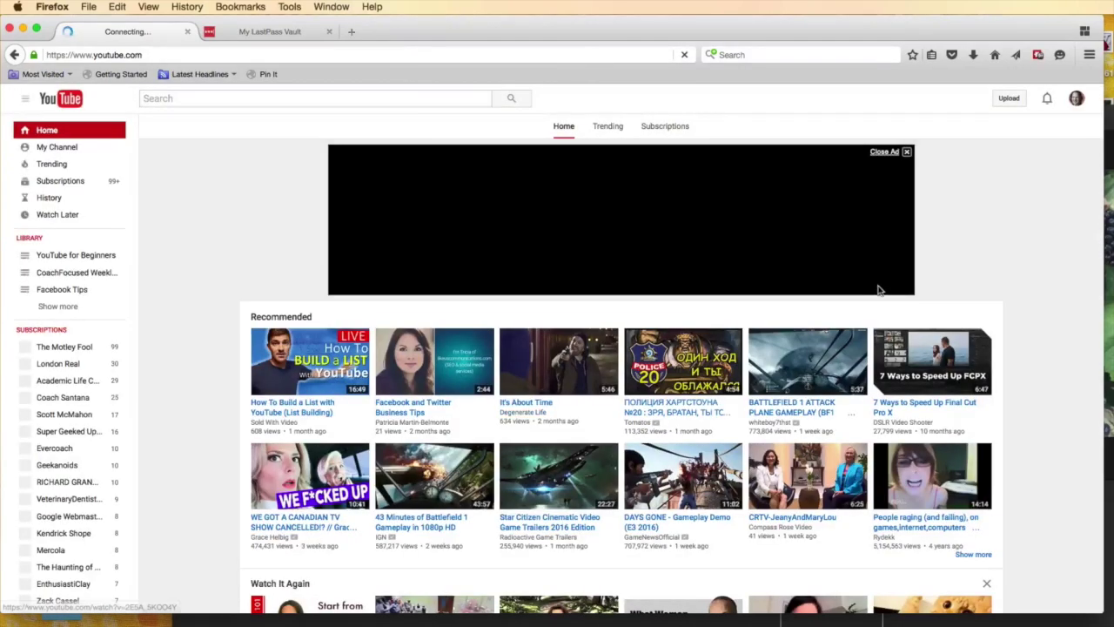
{"action": "left_click", "coordinate": [906, 152]}
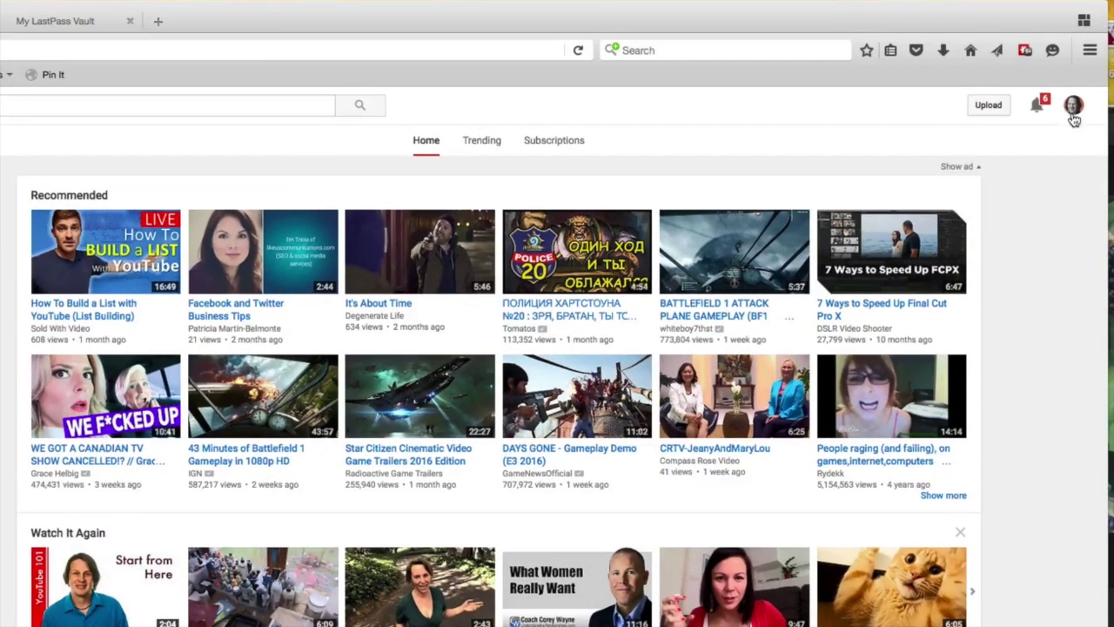
{"action": "left_click", "coordinate": [983, 107]}
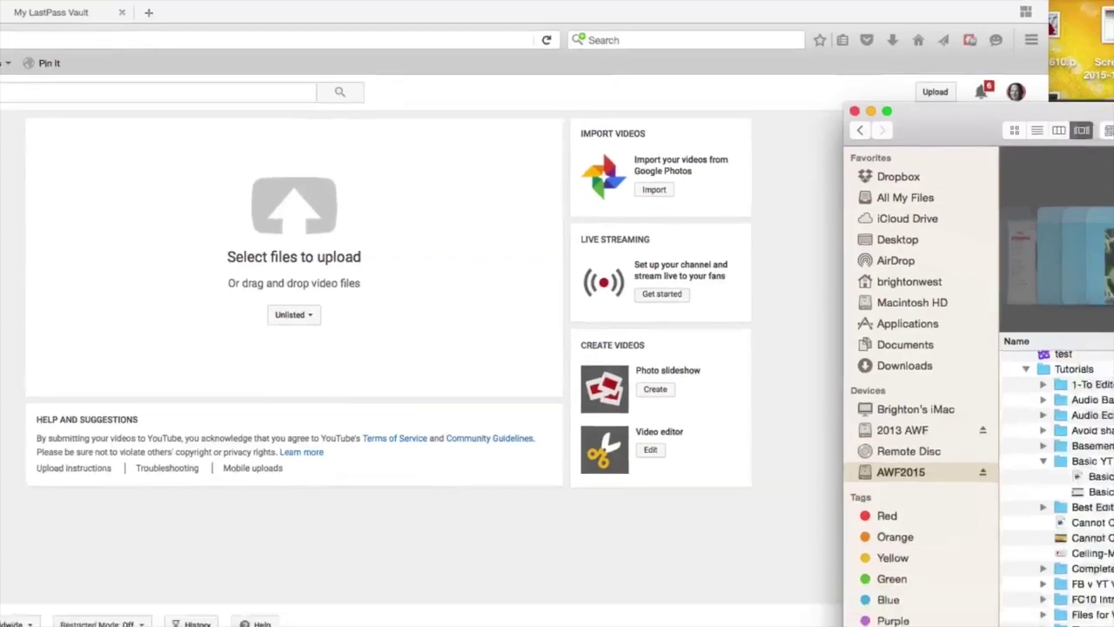
Drag Marionberries.mp4 from Finder onto YouTube's 'Select files to upload' area
{"action": "left_click", "coordinate": [871, 535]}
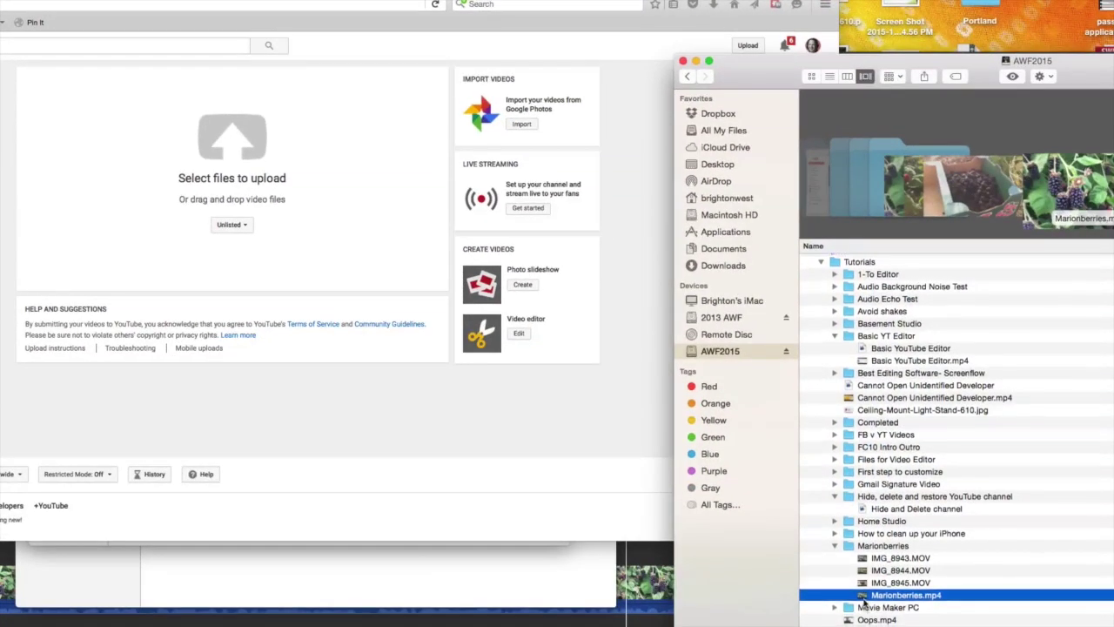
{"action": "left_click_drag", "start_coordinate": [864, 603], "coordinate": [334, 238]}
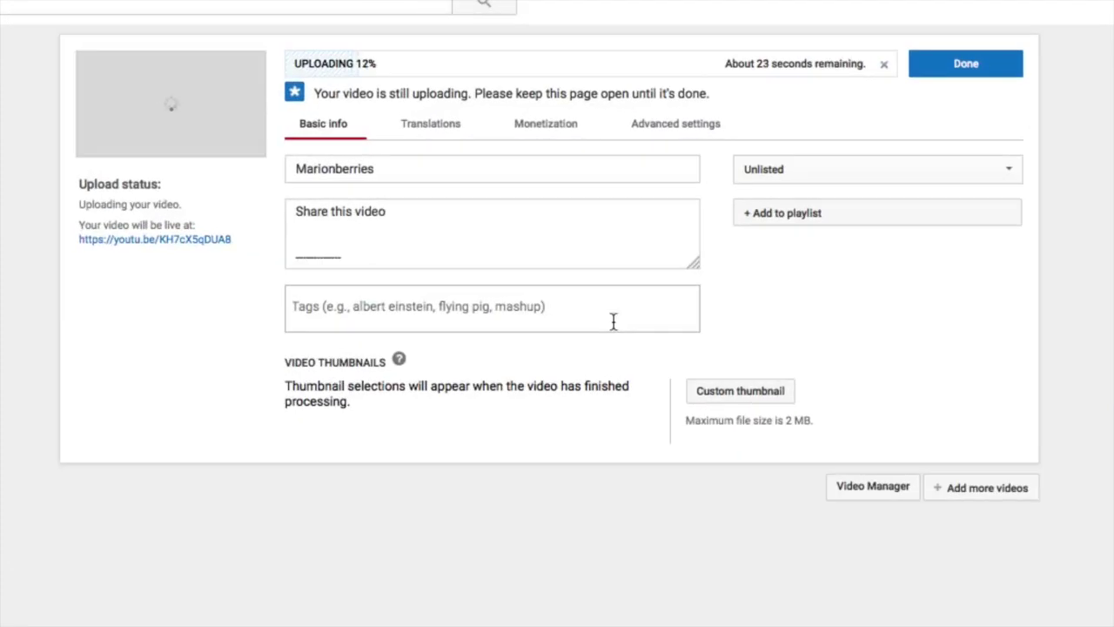
Check the Marionberries title field, then move into the description box on the Basic info tab
{"action": "left_click", "coordinate": [385, 170]}
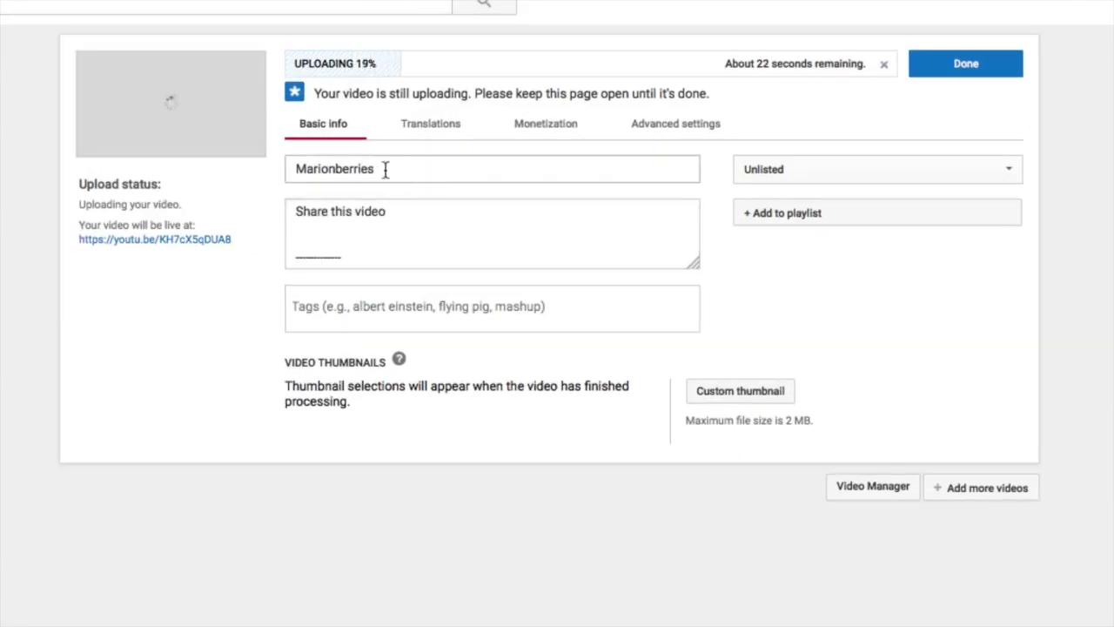
{"action": "left_click", "coordinate": [469, 227]}
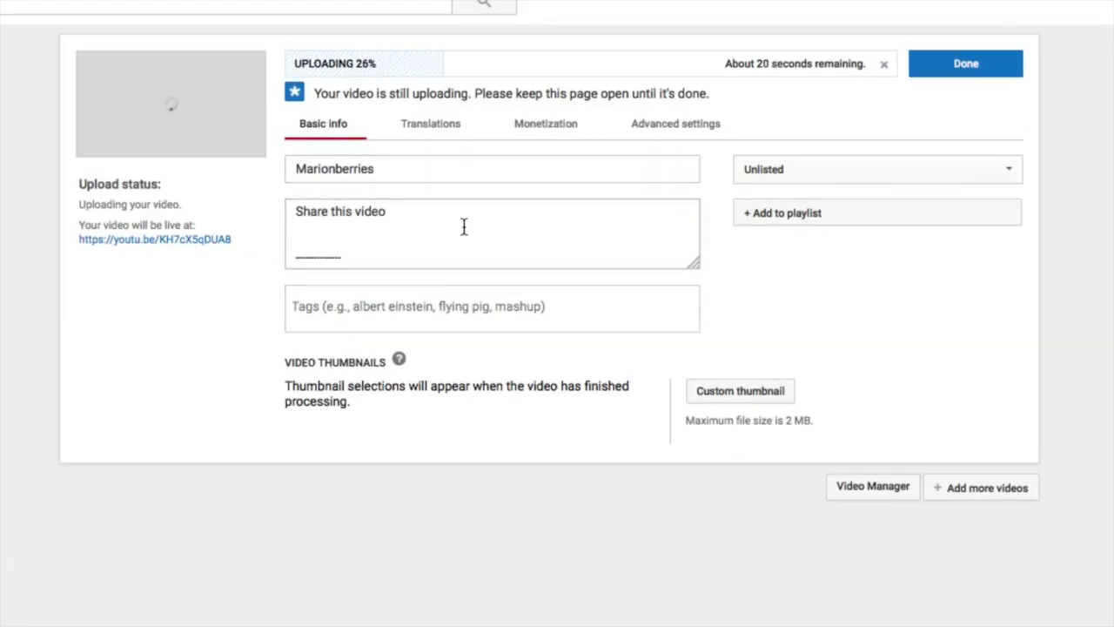